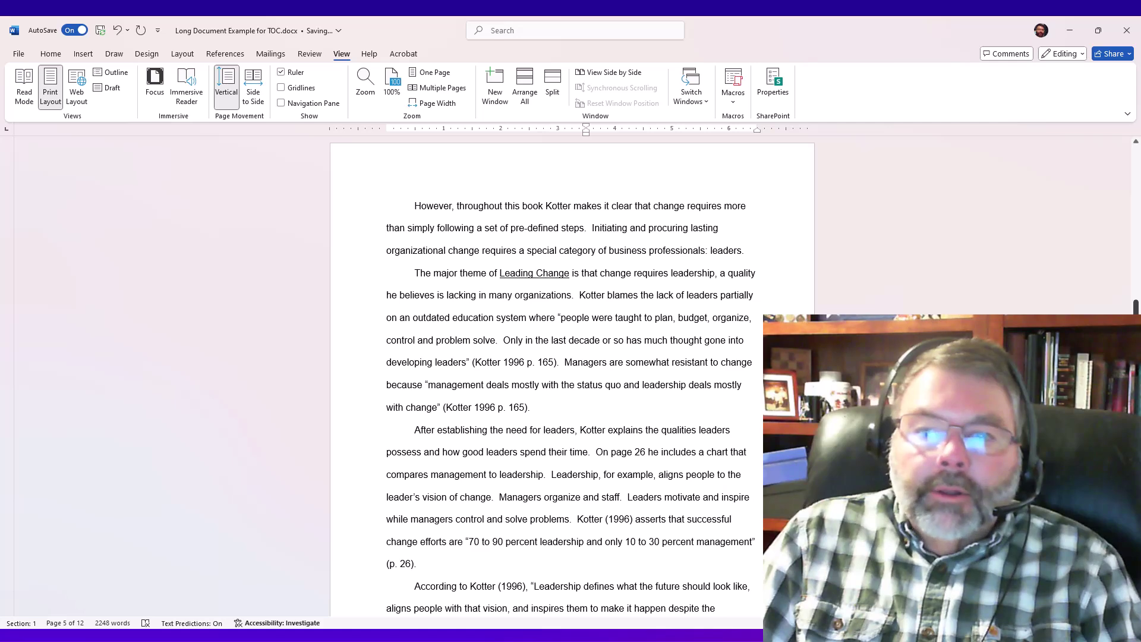
Look through the report from its title page to the section headings in the body text.
left_click_drag(1135, 306, 1106, 168)
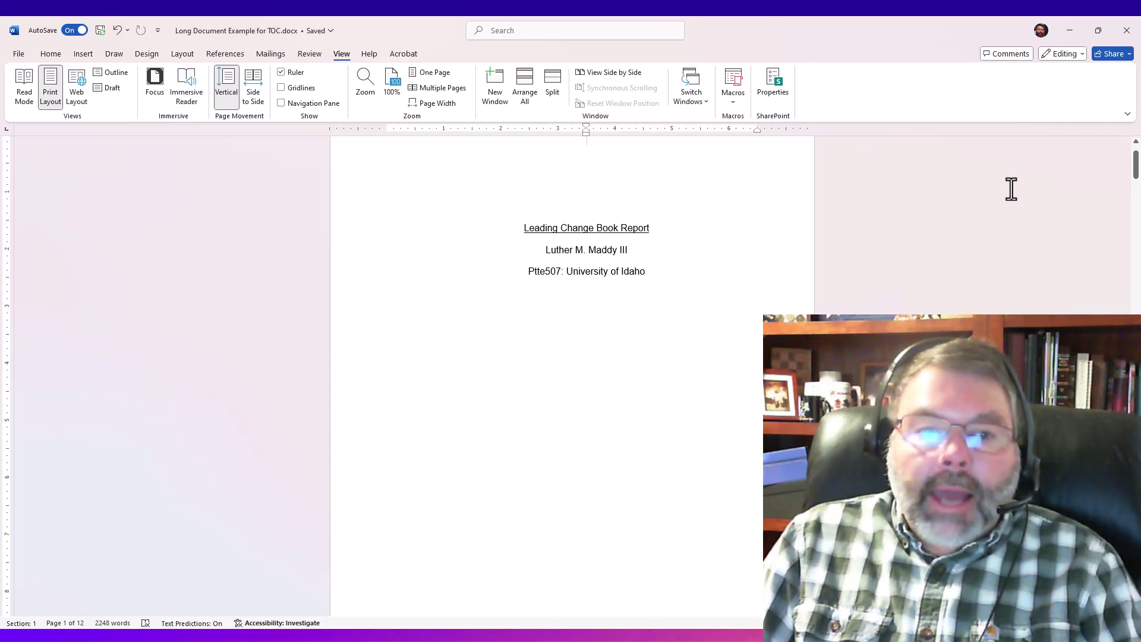
scroll(1013, 193, "down", 7)
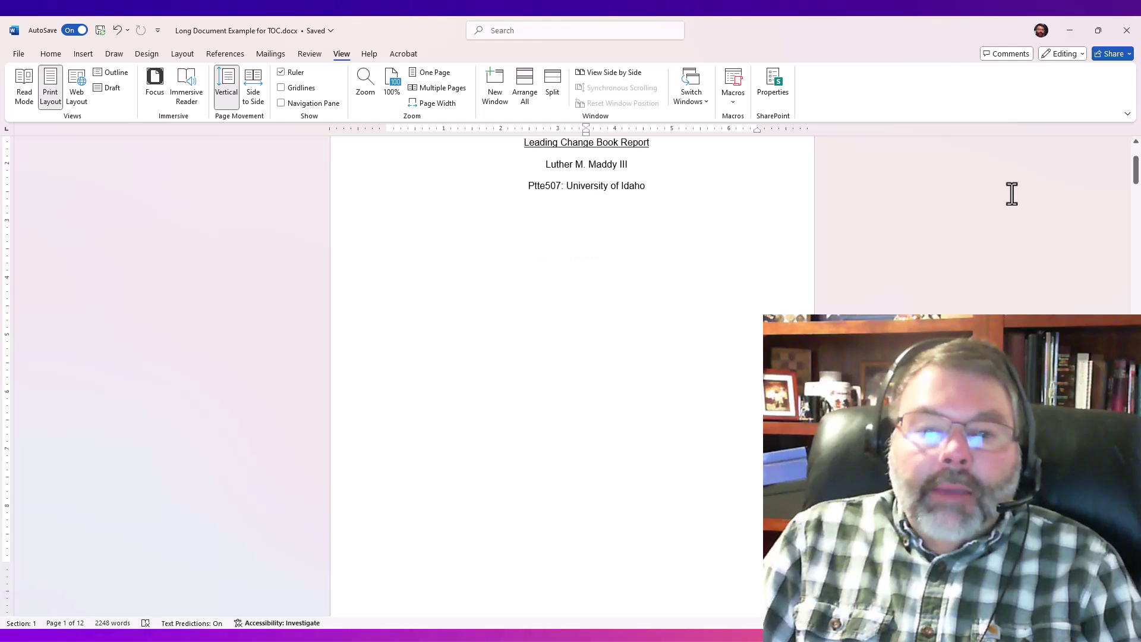
scroll(1018, 202, "down", 6)
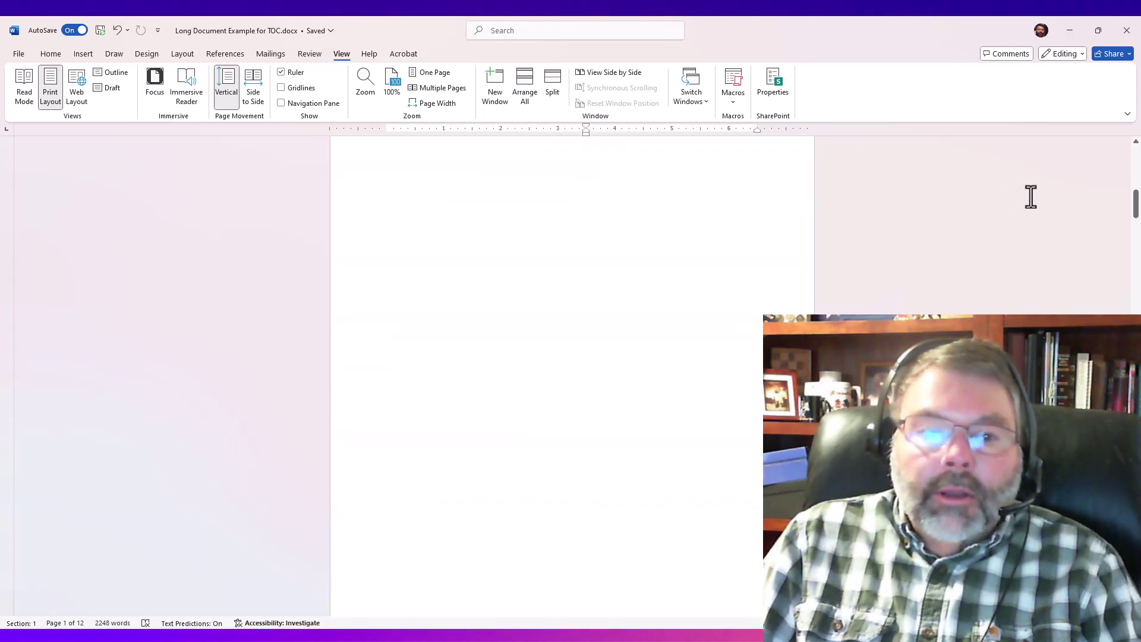
scroll(1052, 202, "down", 7)
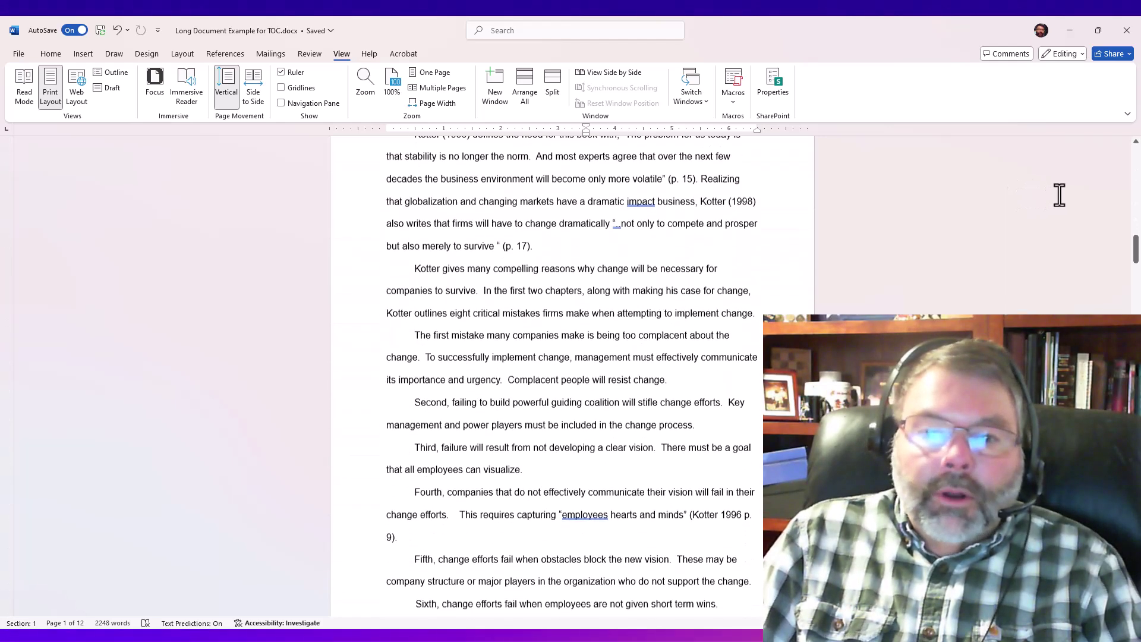
scroll(1068, 210, "down", 2)
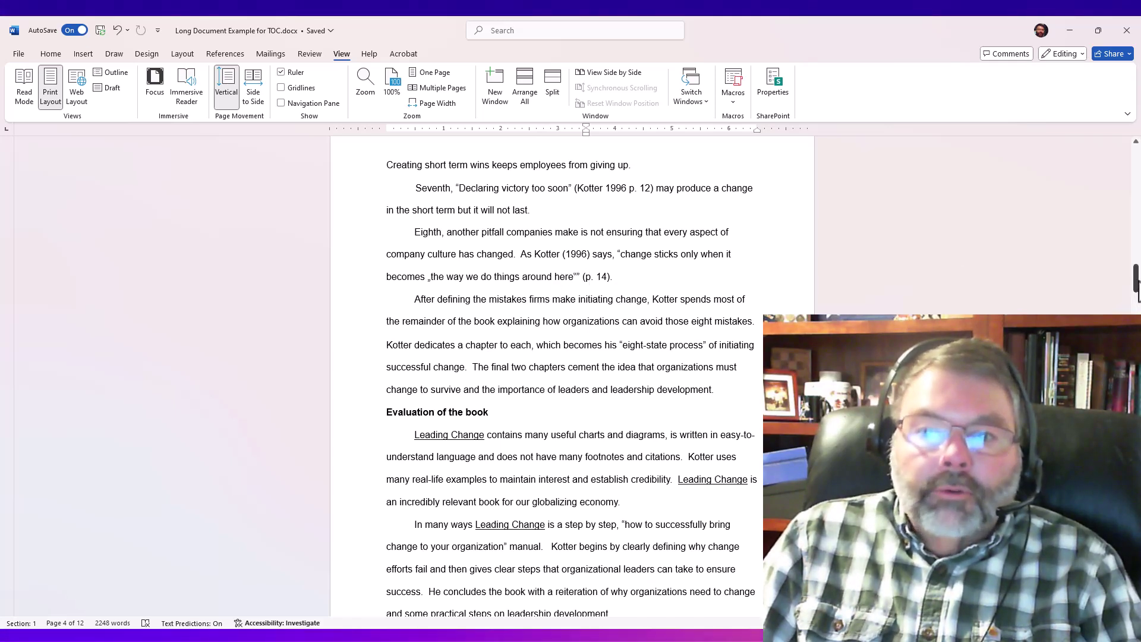
scroll(1105, 279, "up", 1)
left_click_drag(1136, 280, 1089, 241)
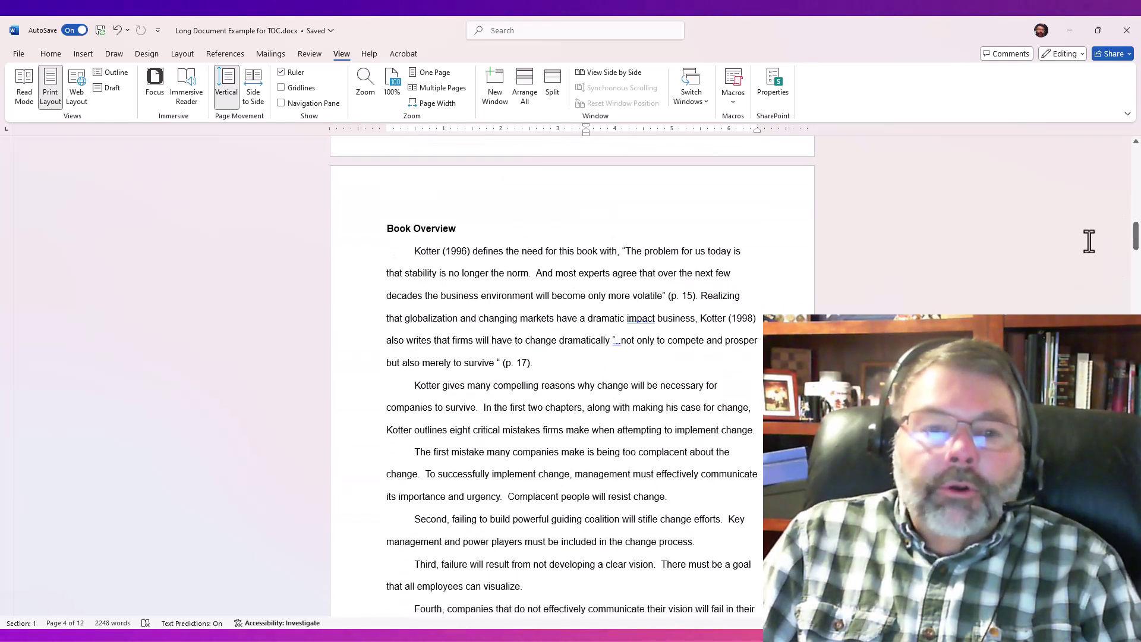
Apply the Heading 1 style to the "Book Overview" section title.
left_click(433, 231)
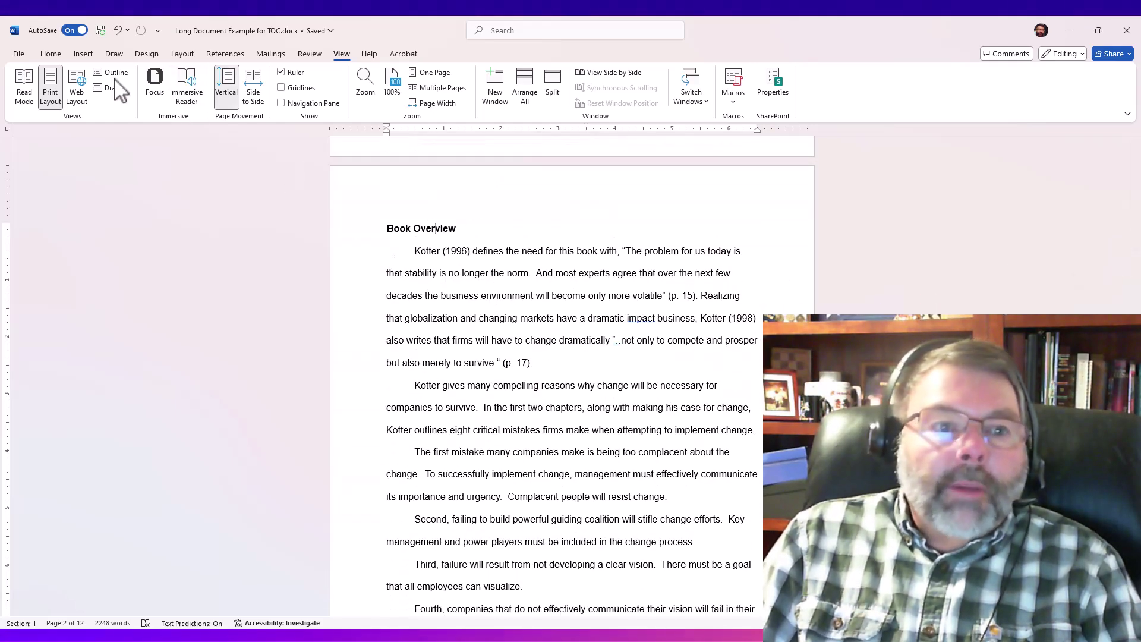
left_click(53, 55)
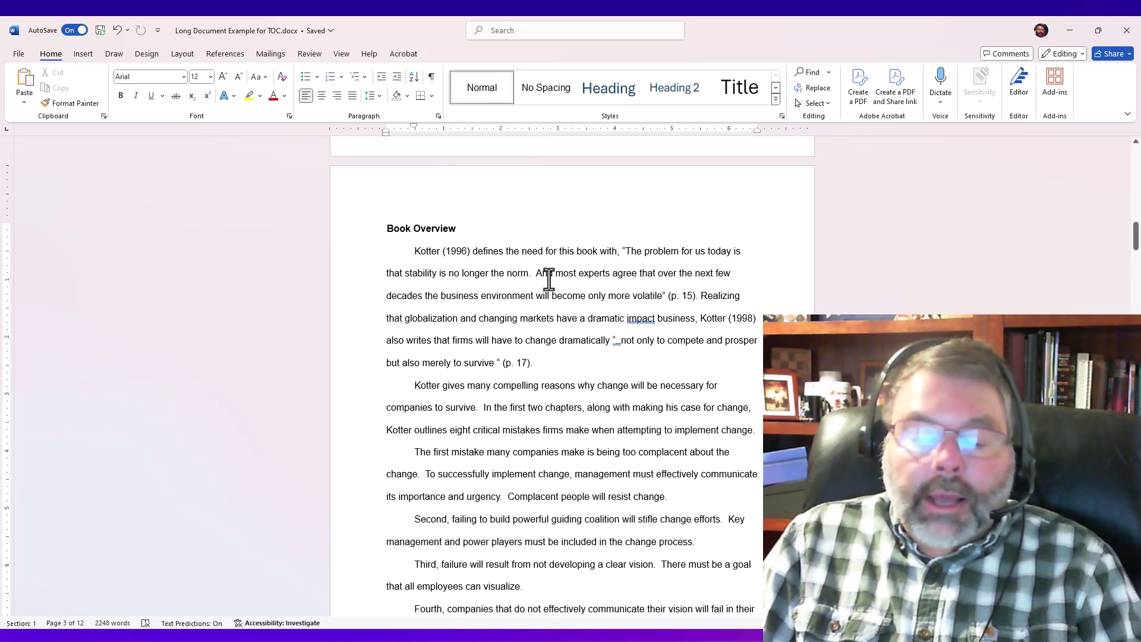
triple_click(420, 230)
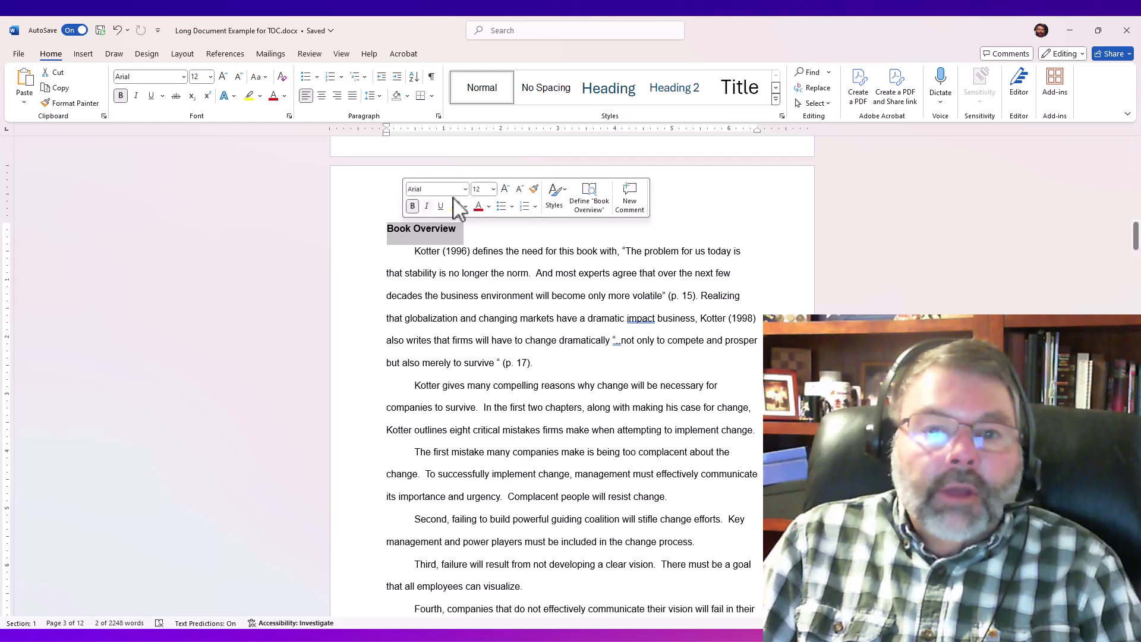
left_click(610, 91)
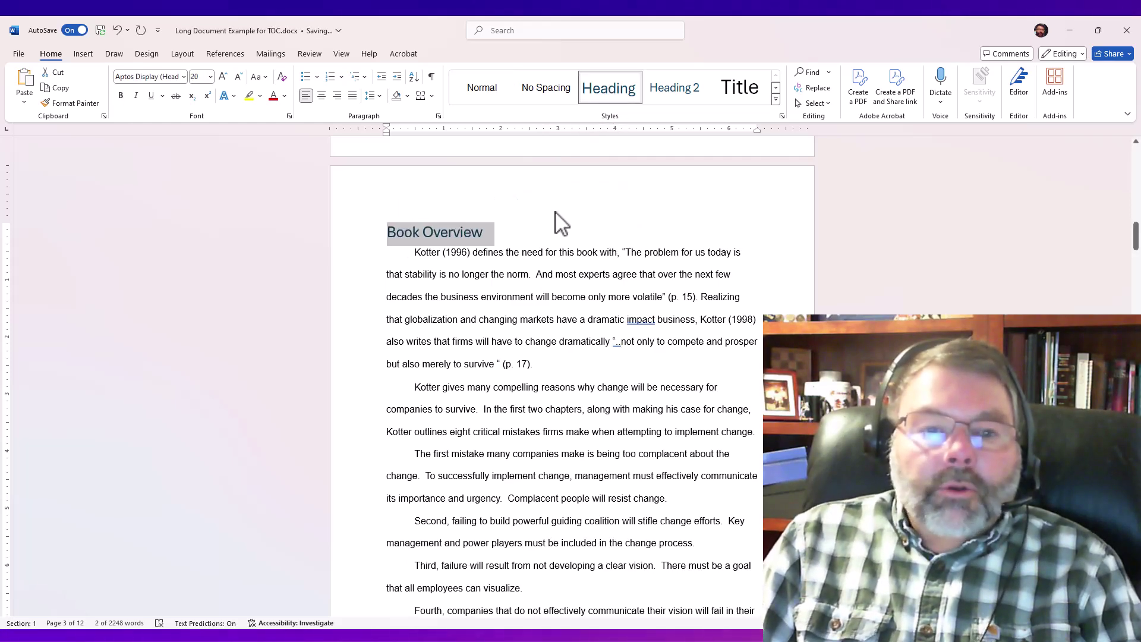
left_click(539, 301)
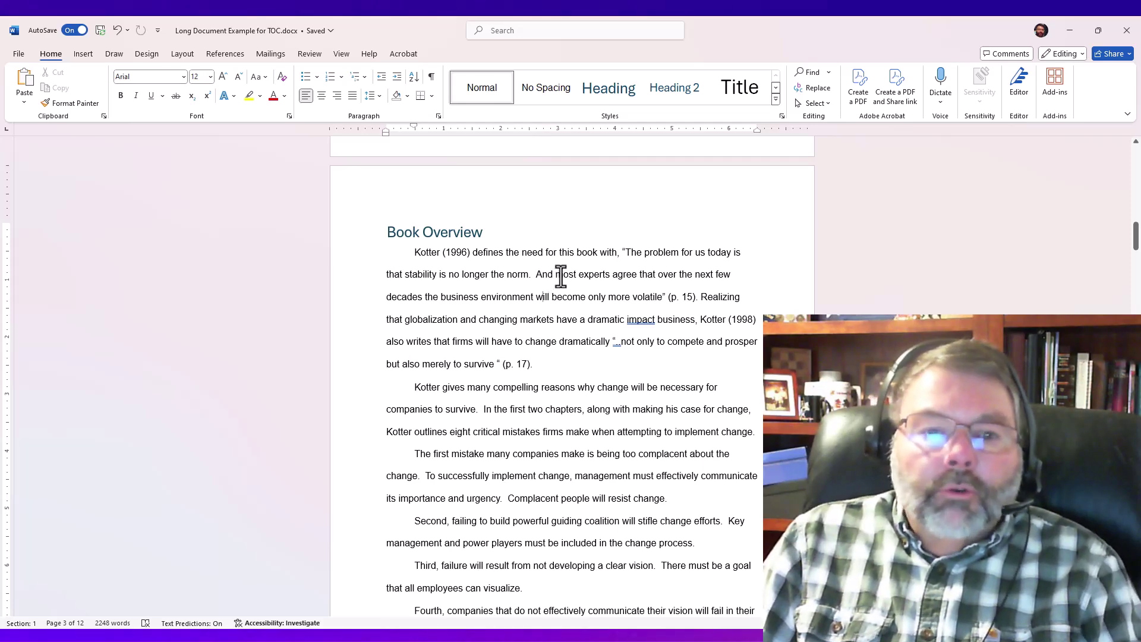
Apply the Heading 1 style to the "Evaluation of the book" section title only.
scroll(561, 276, "down", 6)
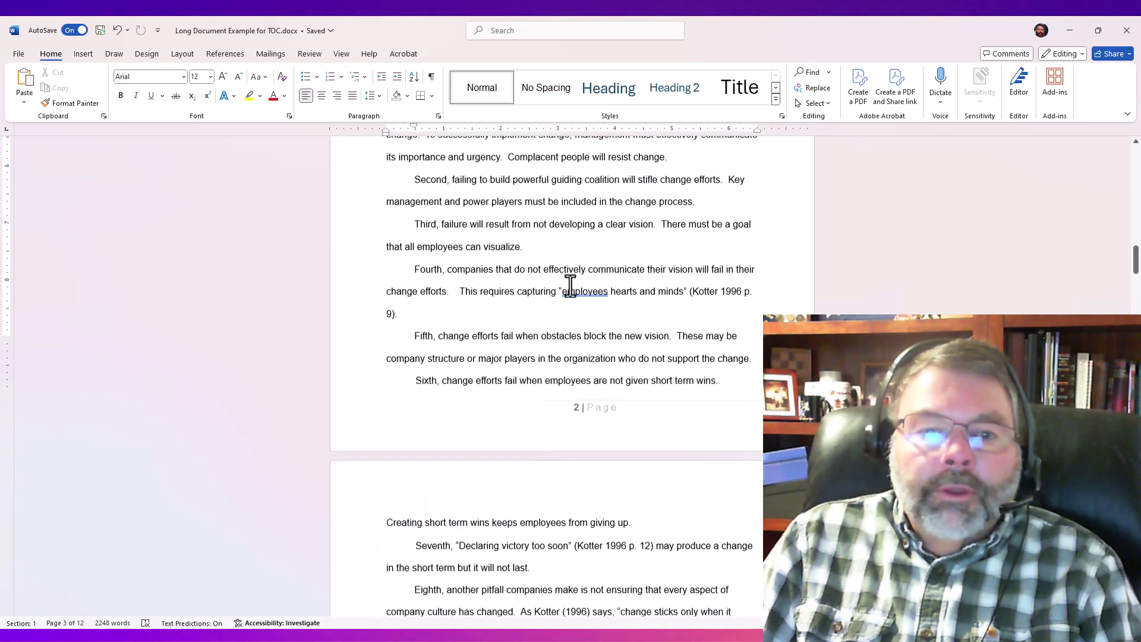
scroll(570, 285, "down", 8)
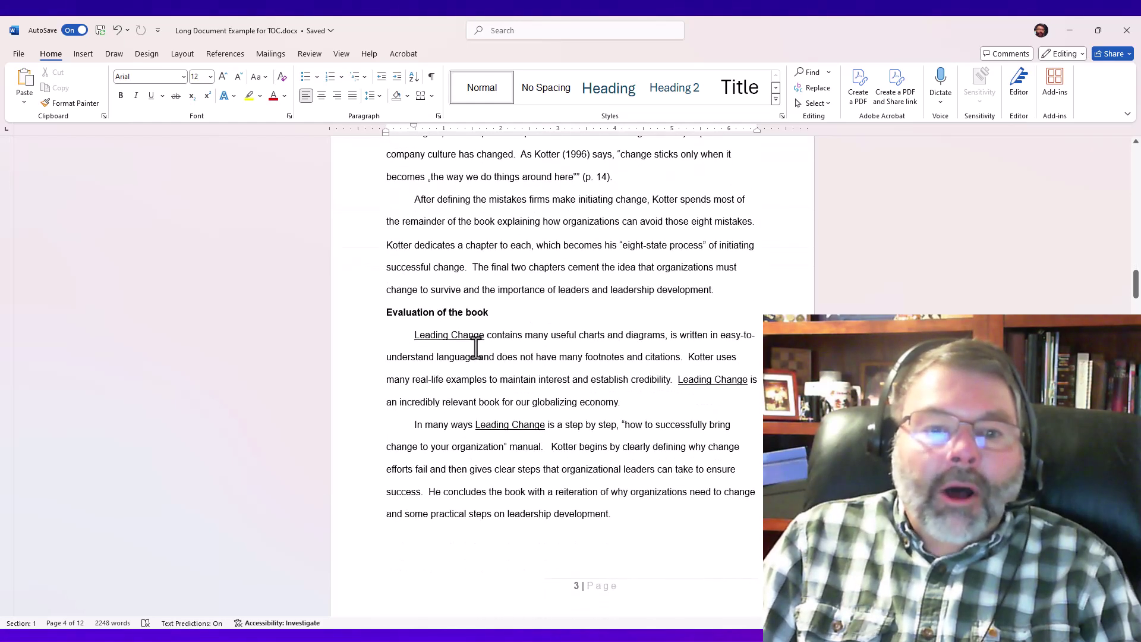
left_click(419, 313)
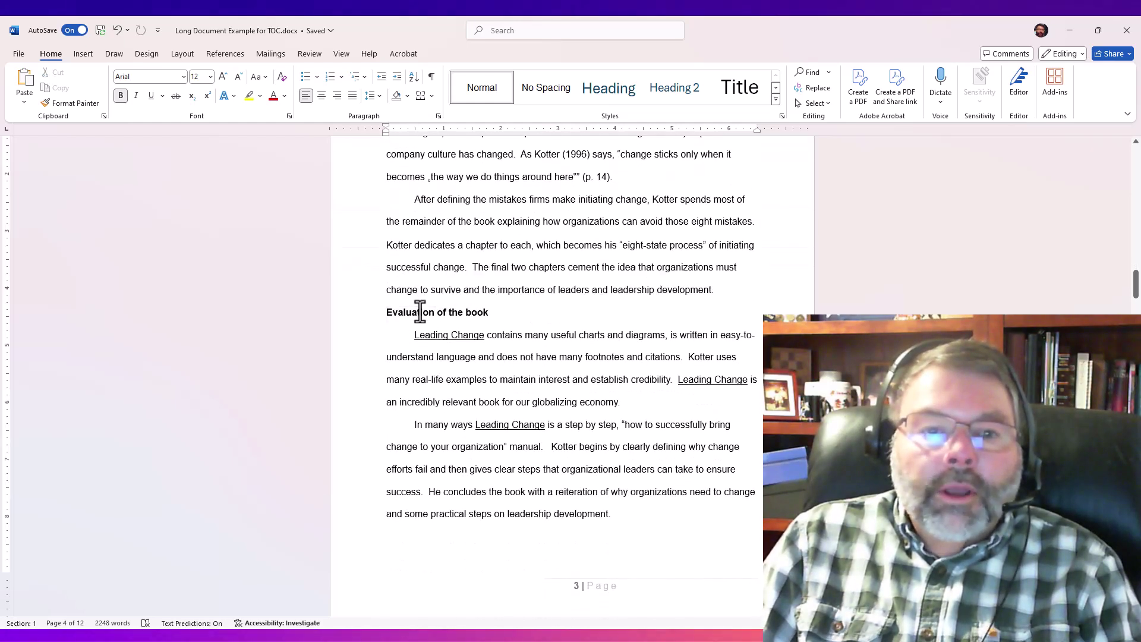
triple_click(420, 310)
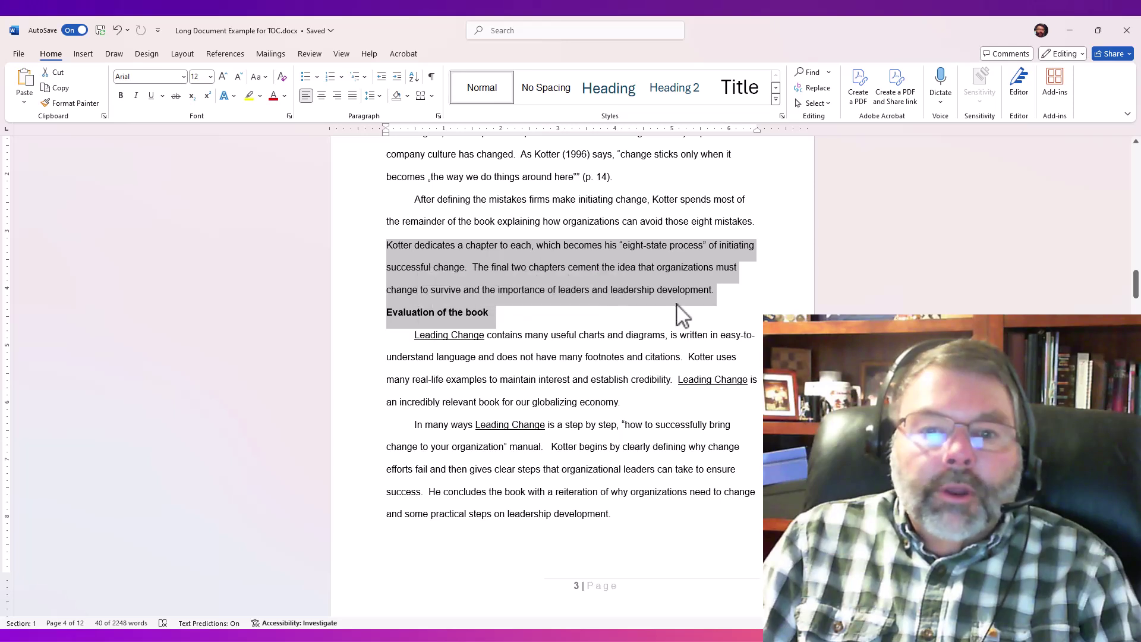
left_click(718, 296)
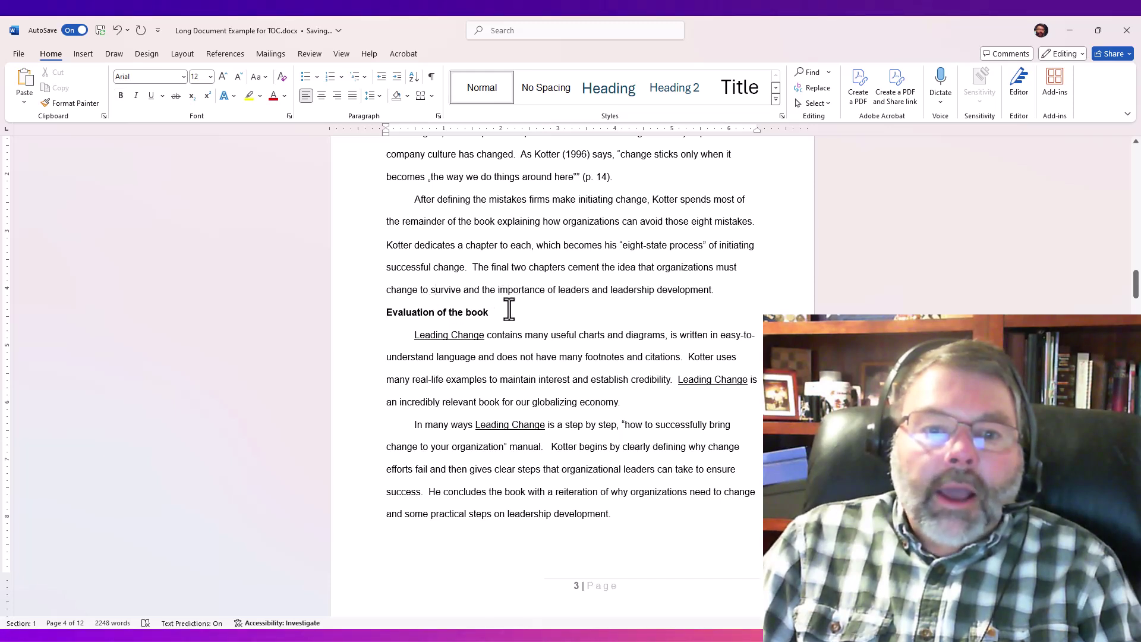
left_click_drag(474, 312, 391, 320)
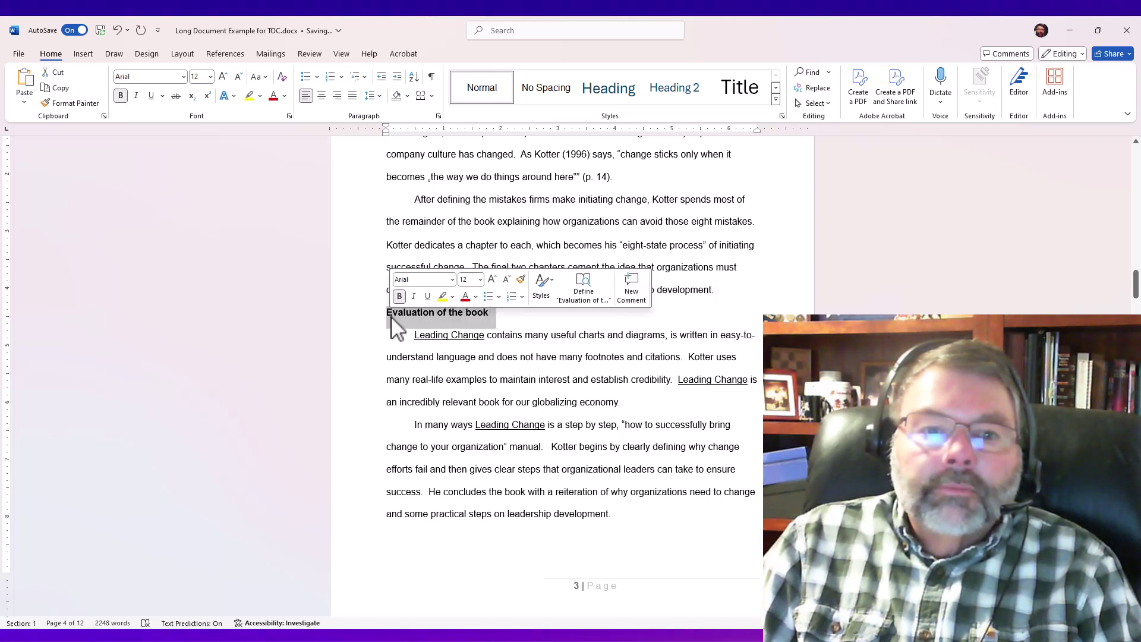
left_click(594, 91)
Find the "Book Highlights" section title and apply the Heading 1 style to it.
scroll(526, 315, "down", 10)
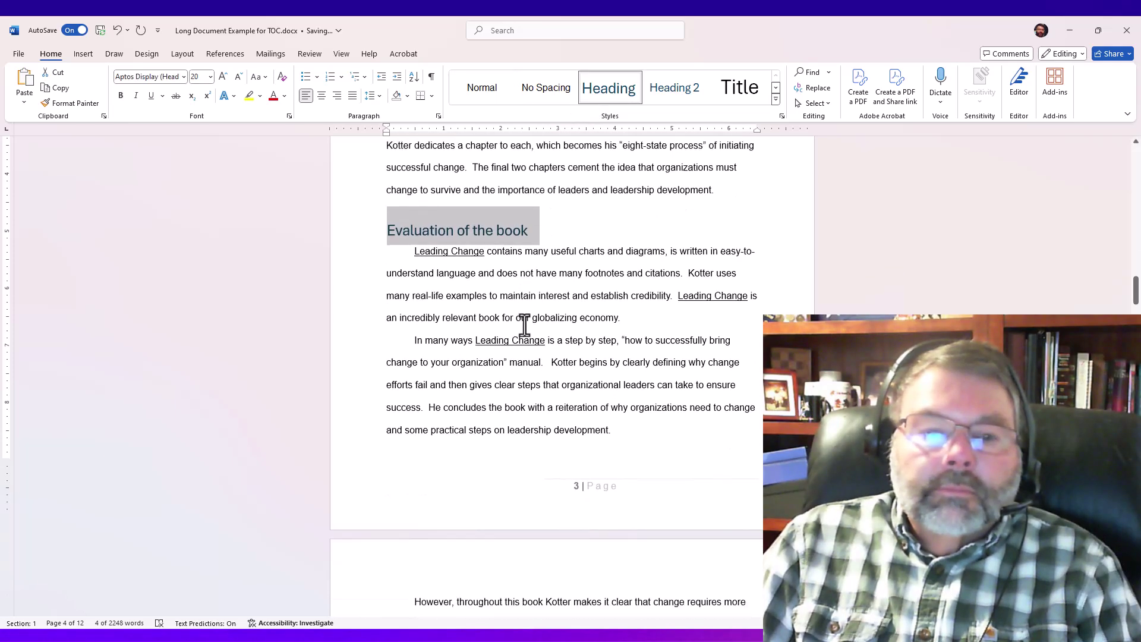
scroll(515, 341, "down", 10)
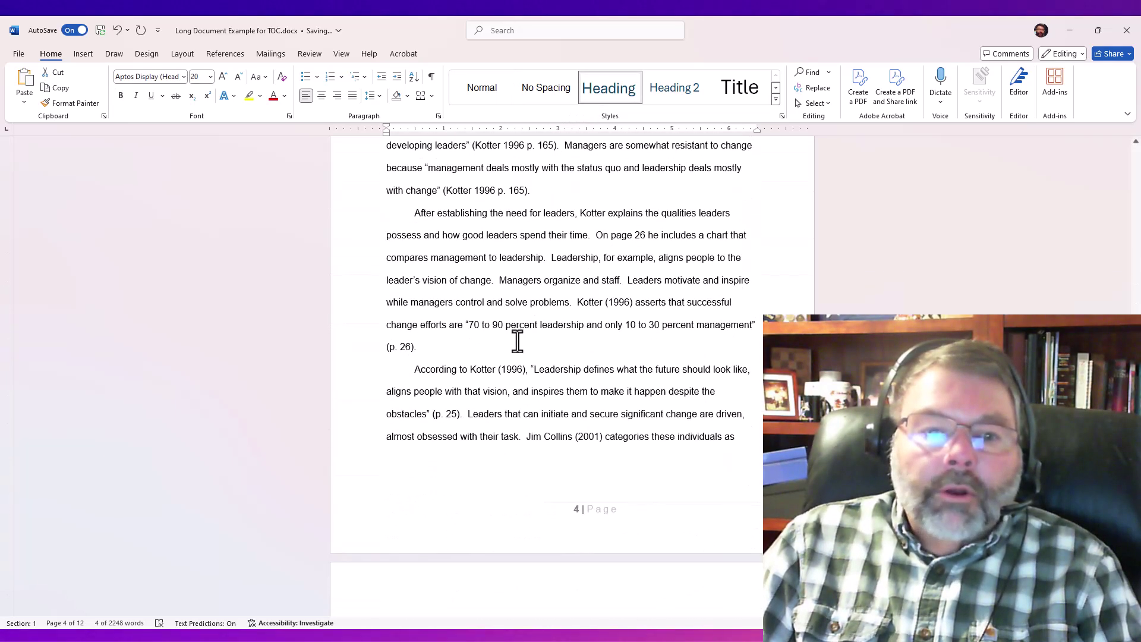
scroll(523, 344, "down", 10)
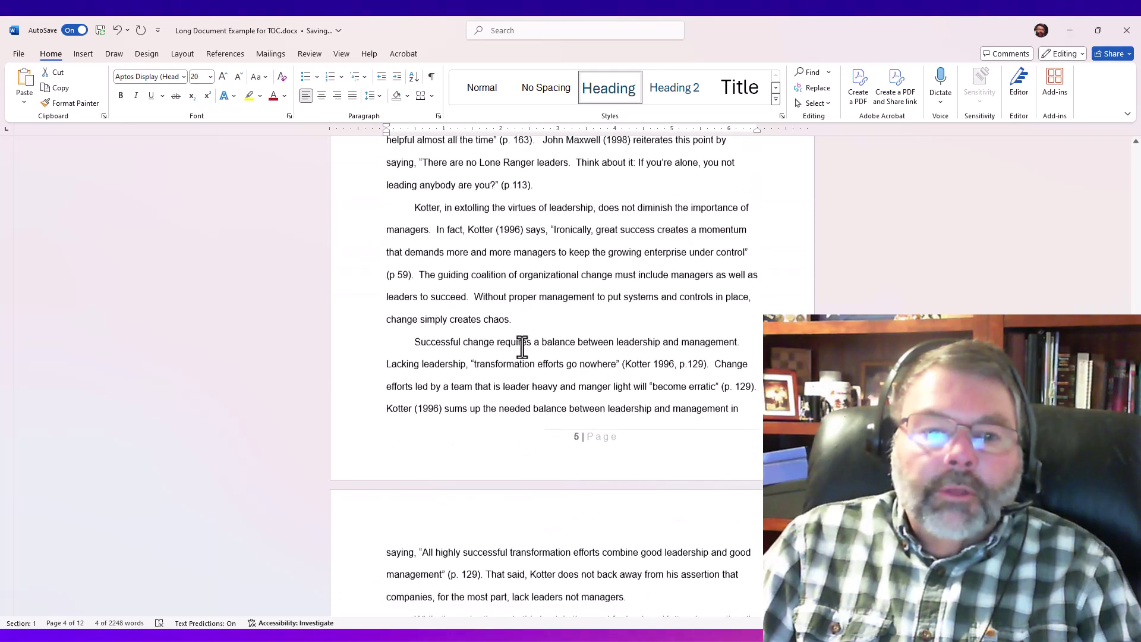
scroll(524, 343, "down", 10)
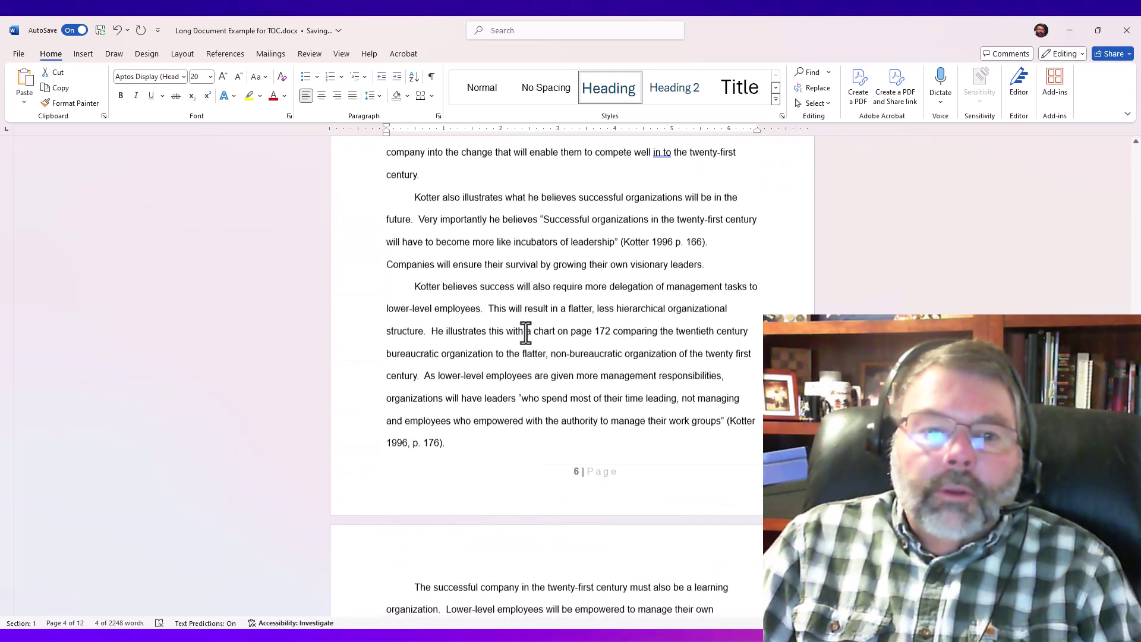
scroll(525, 338, "down", 5)
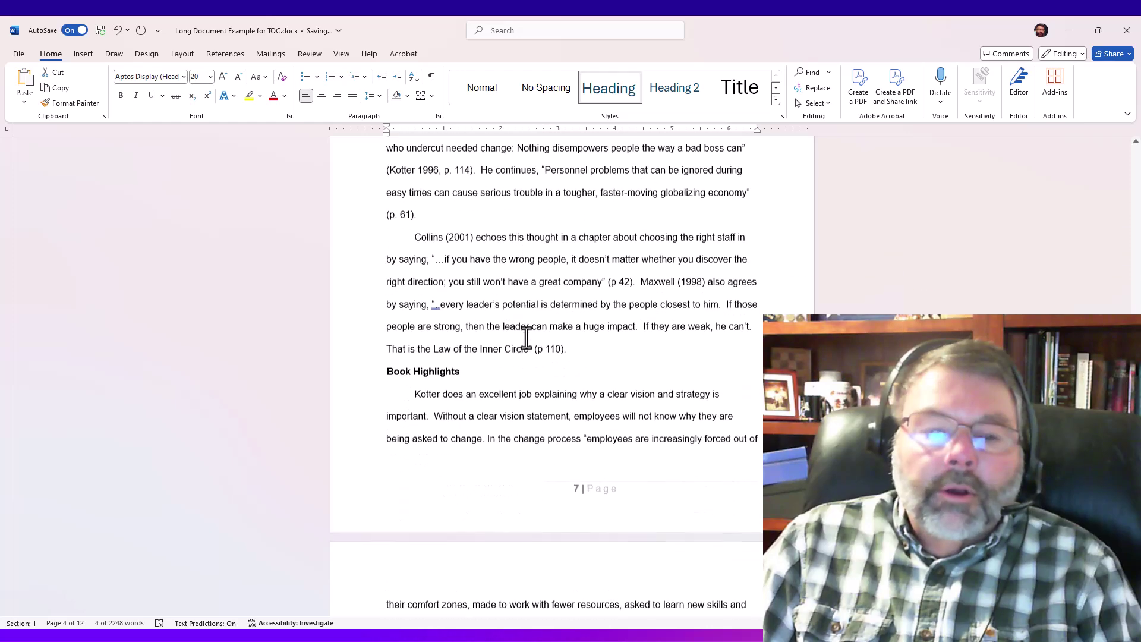
left_click_drag(442, 359, 395, 359)
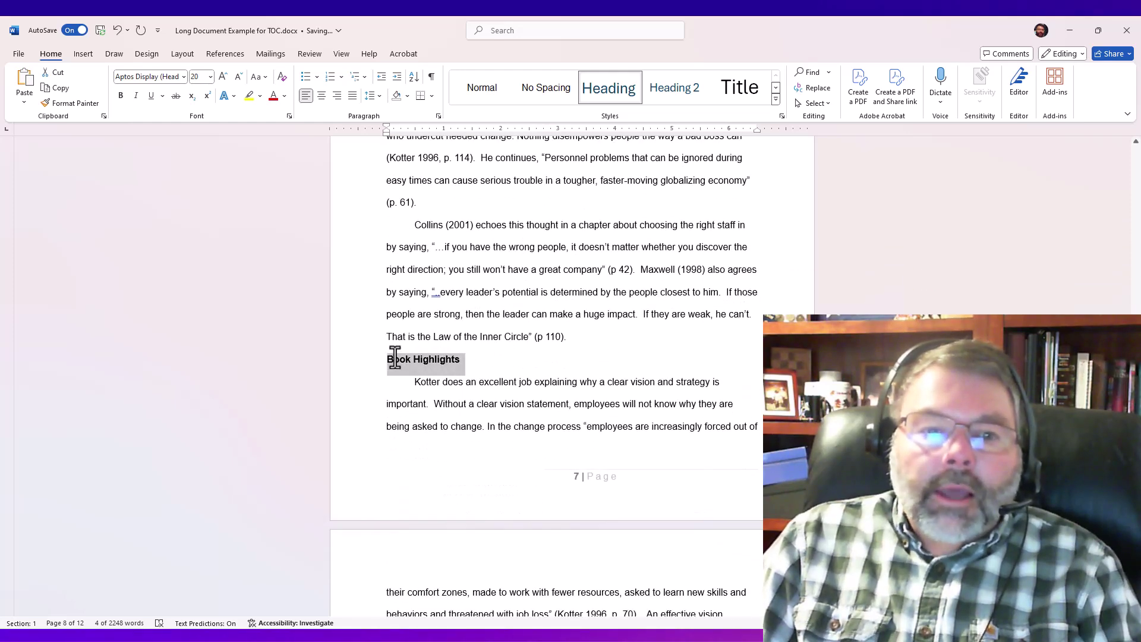
left_click(607, 95)
left_click(608, 95)
Apply the Heading 1 style to the "Practical Application" and "Personal Implications" section titles.
scroll(559, 249, "down", 5)
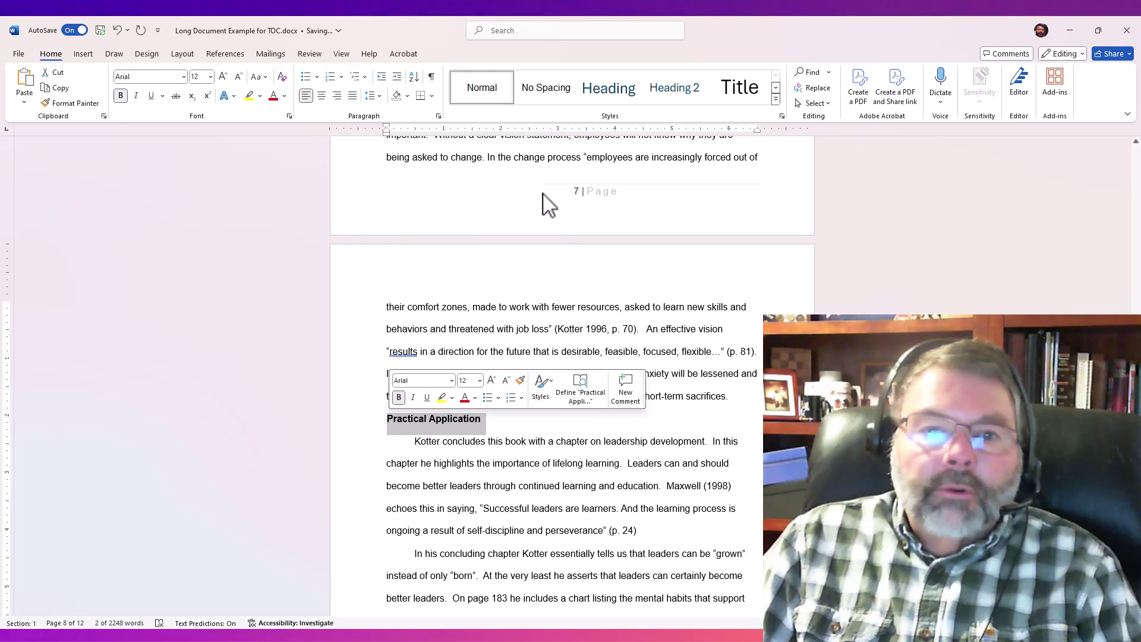
left_click(601, 97)
scroll(613, 263, "down", 10)
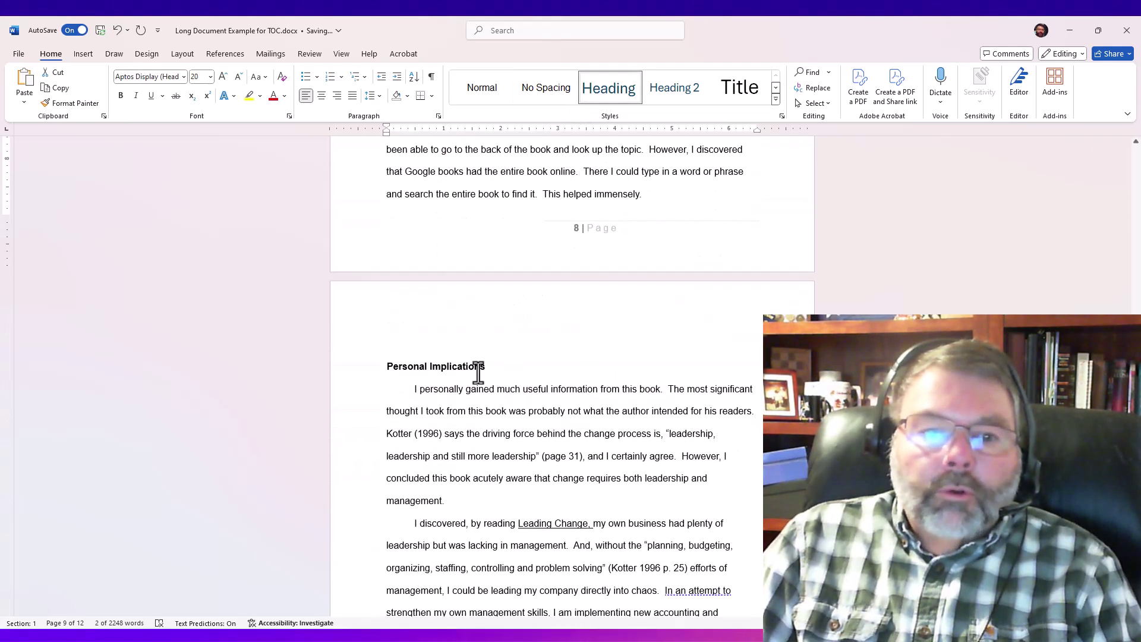
left_click_drag(479, 370, 392, 357)
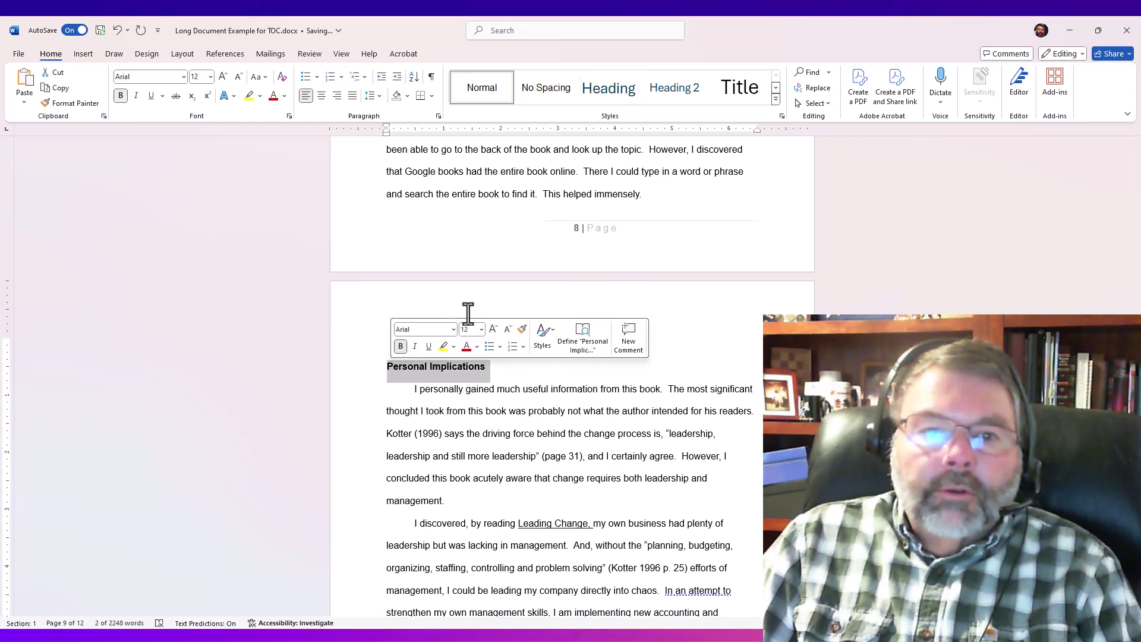
left_click(607, 98)
Apply the Heading 1 style to the "Recommendation of the book" section title.
scroll(597, 256, "down", 11)
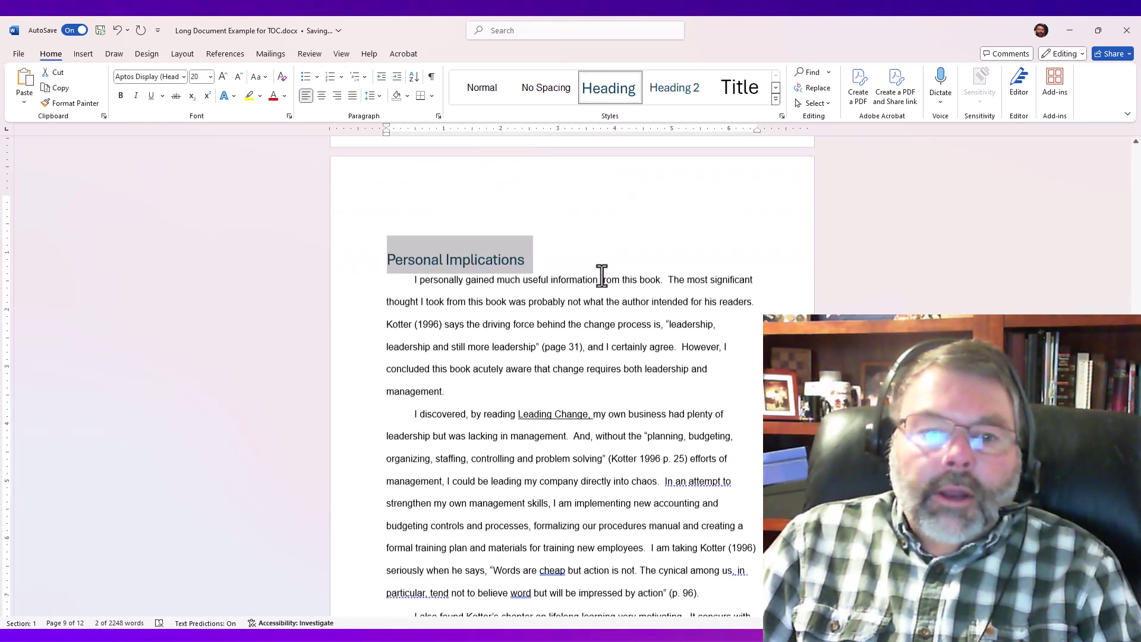
scroll(594, 276, "down", 10)
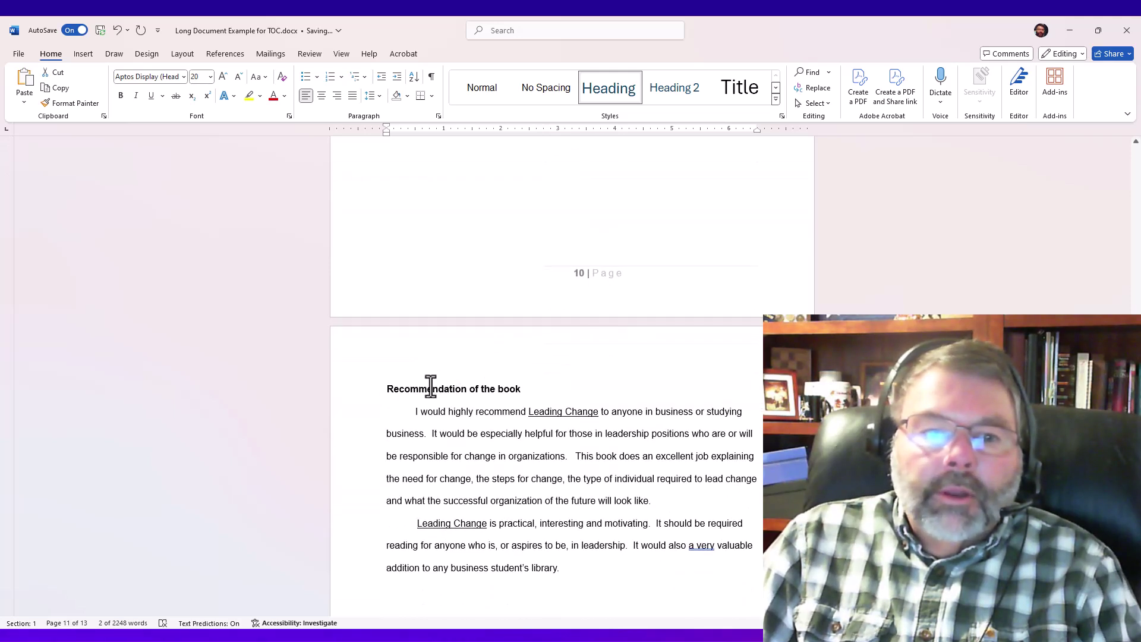
double_click(429, 371)
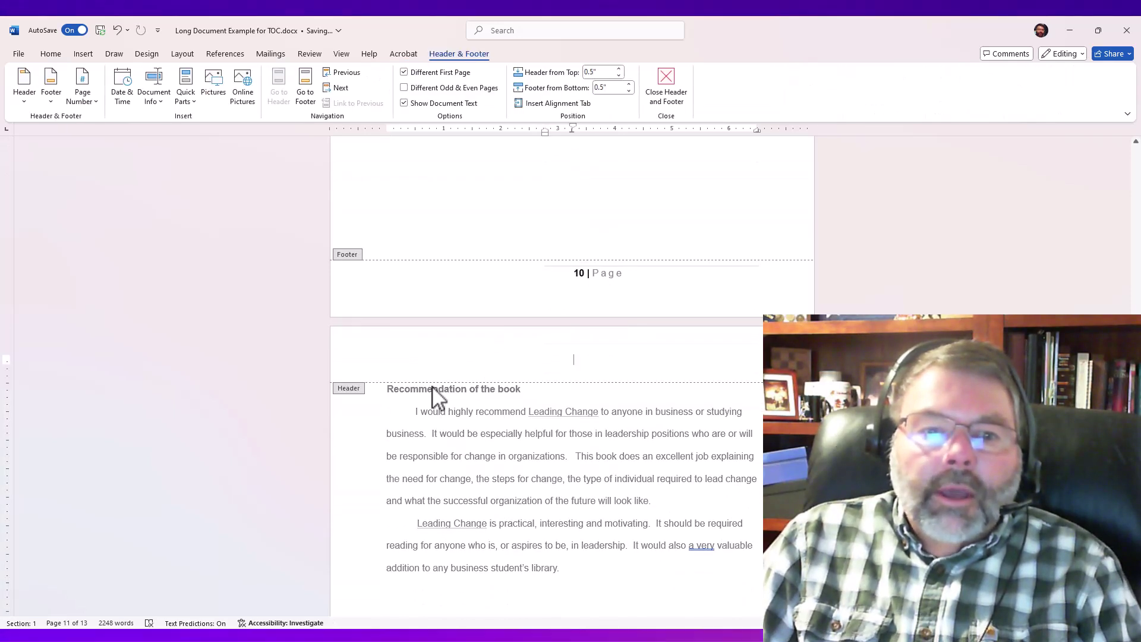
double_click(441, 418)
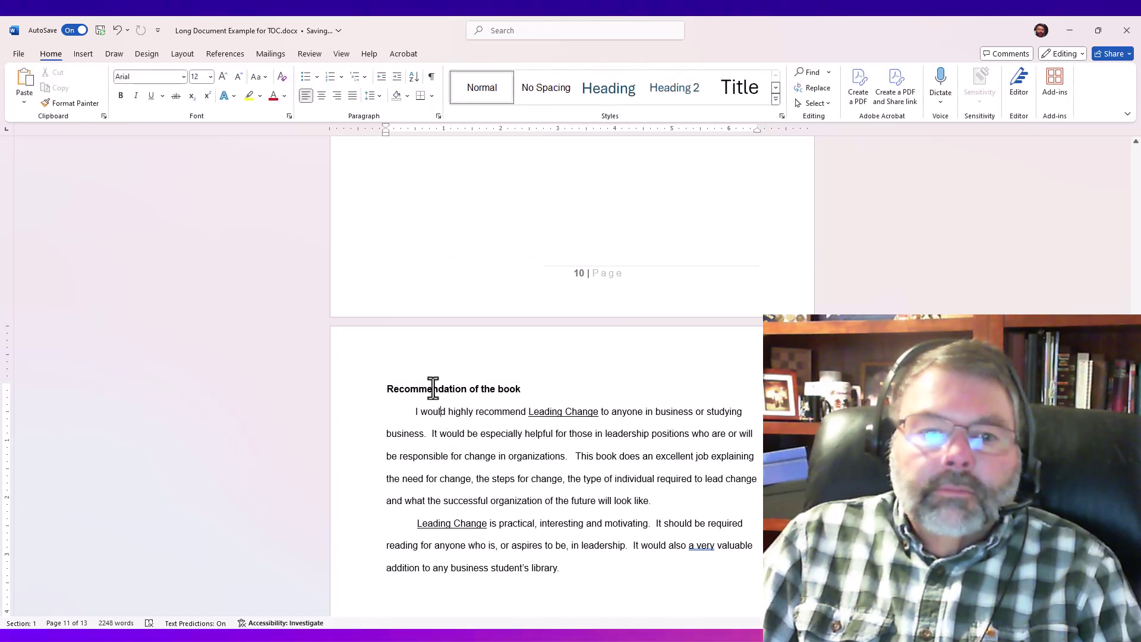
triple_click(434, 387)
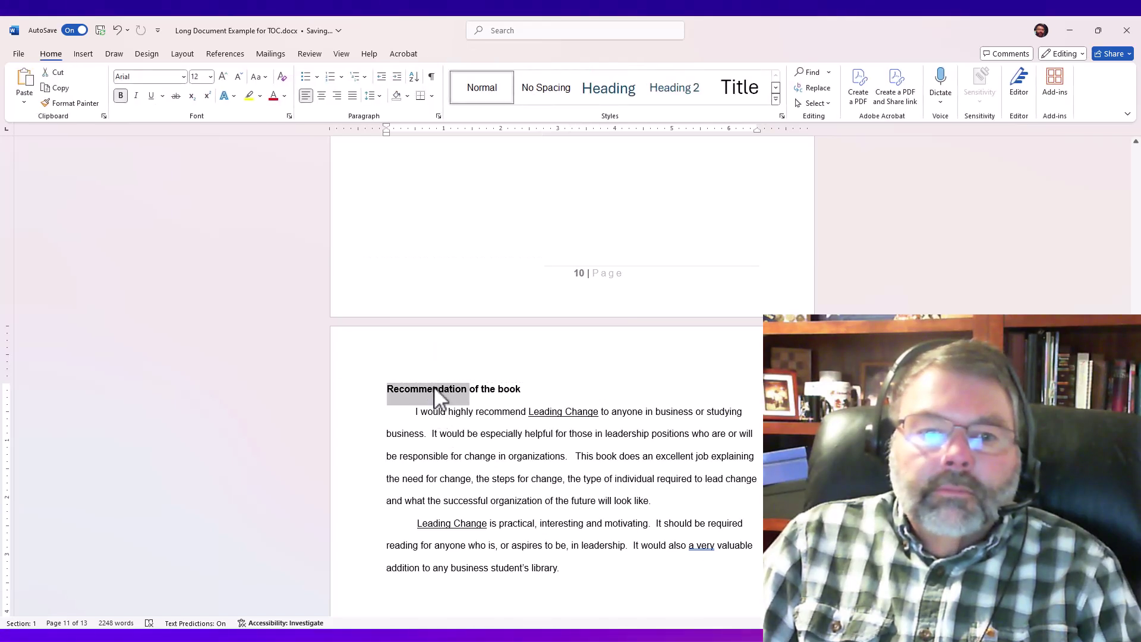
left_click(618, 94)
left_click(517, 324)
Remove the blank page and the empty paragraph before the "Recommendation of the book" heading.
scroll(493, 333, "up", 8)
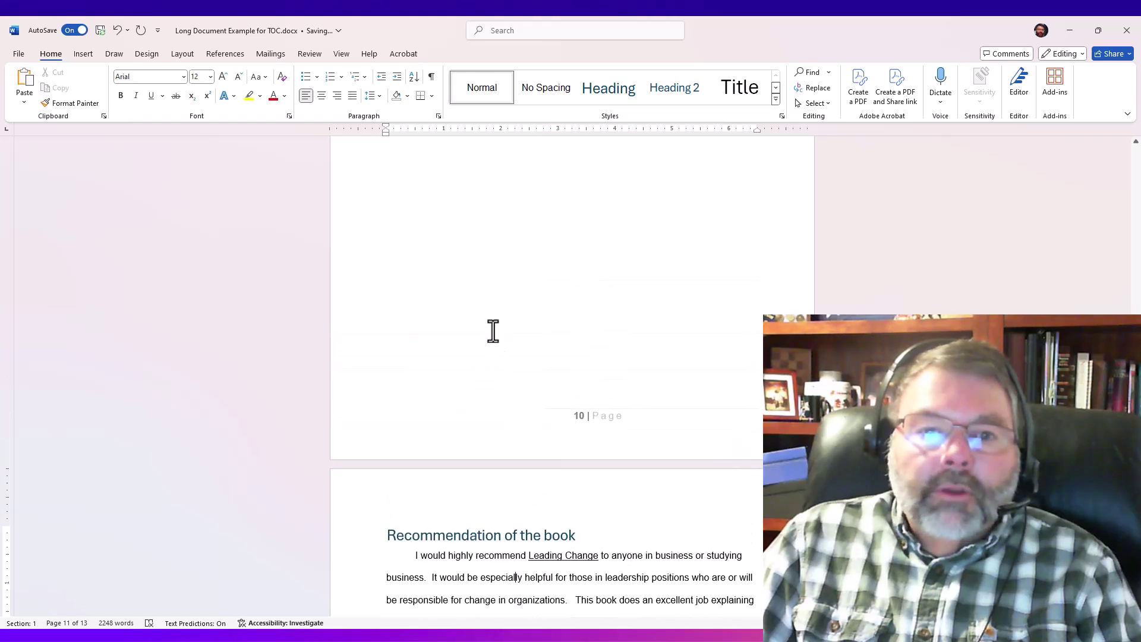
left_click(395, 237)
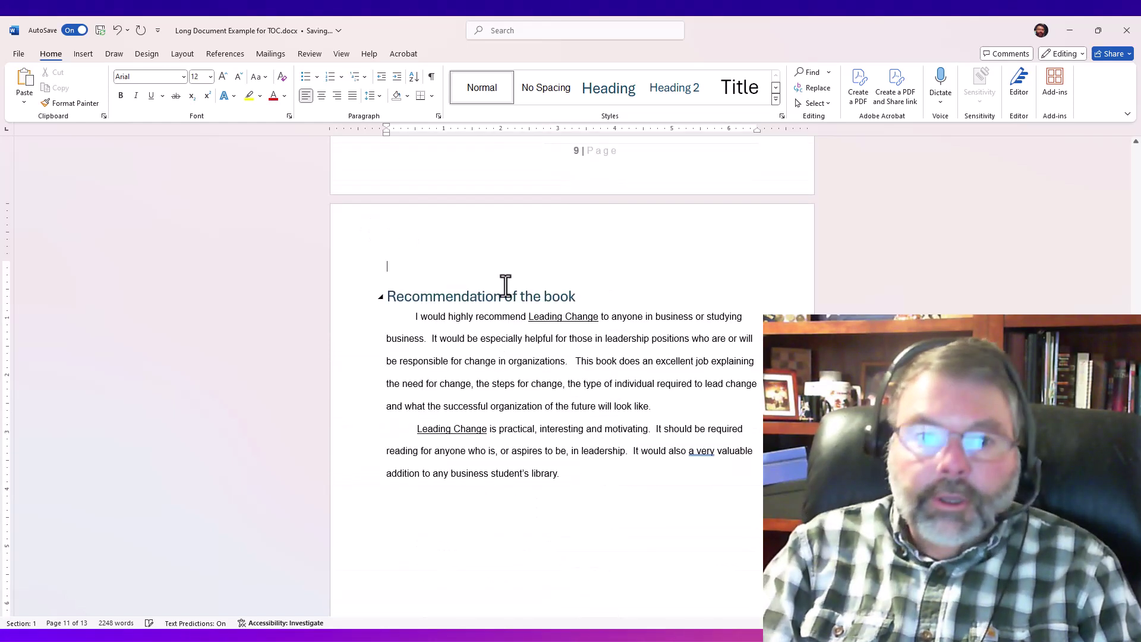
key("Delete")
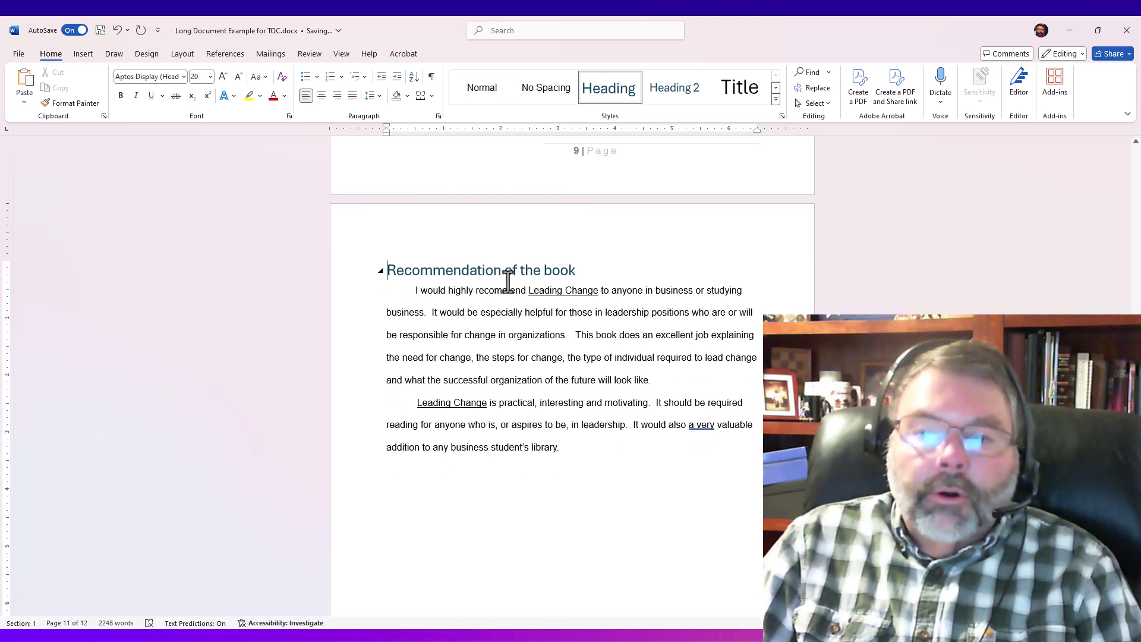
scroll(630, 350, "up", 7)
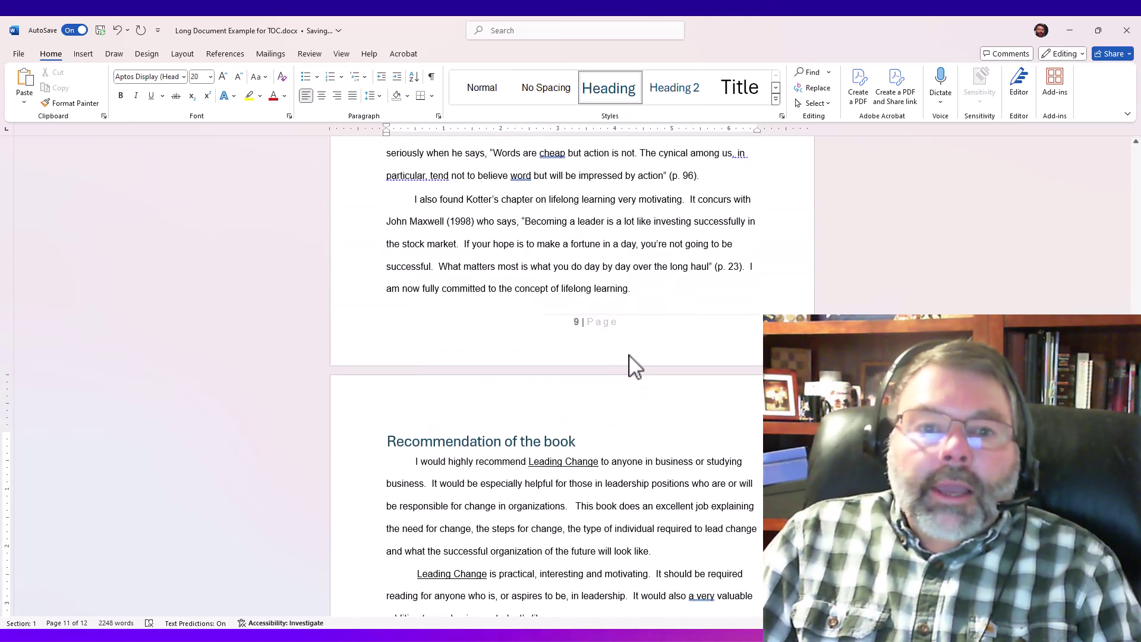
Make the "Book Overview" section heading bold and change its font color to black.
scroll(629, 357, "up", 10)
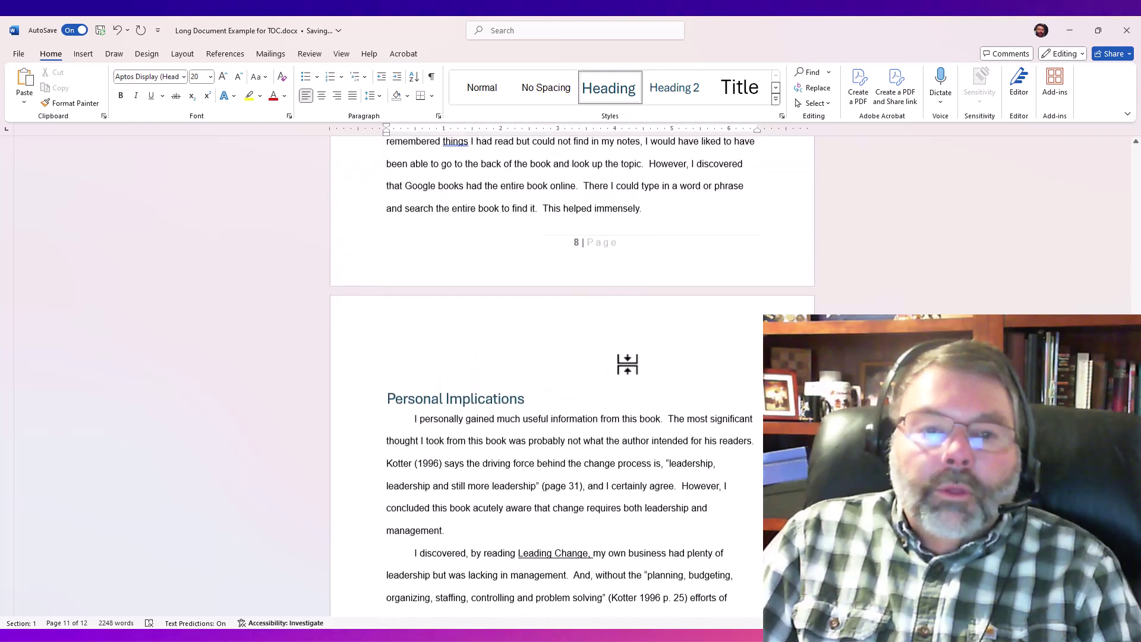
scroll(628, 367, "up", 10)
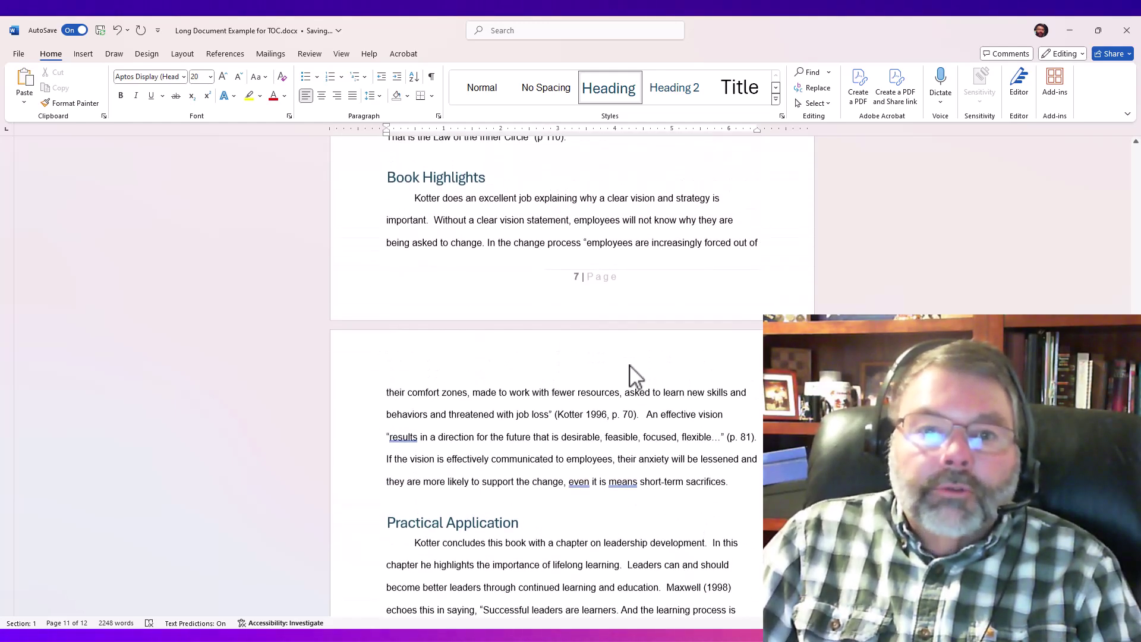
scroll(628, 367, "up", 10)
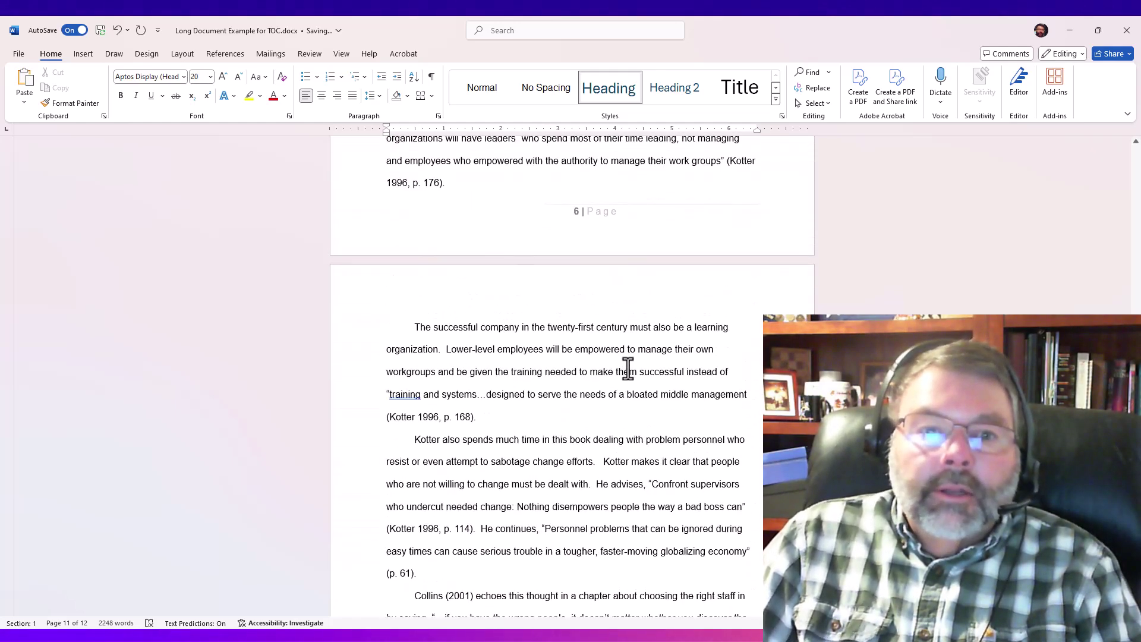
scroll(629, 369, "up", 10)
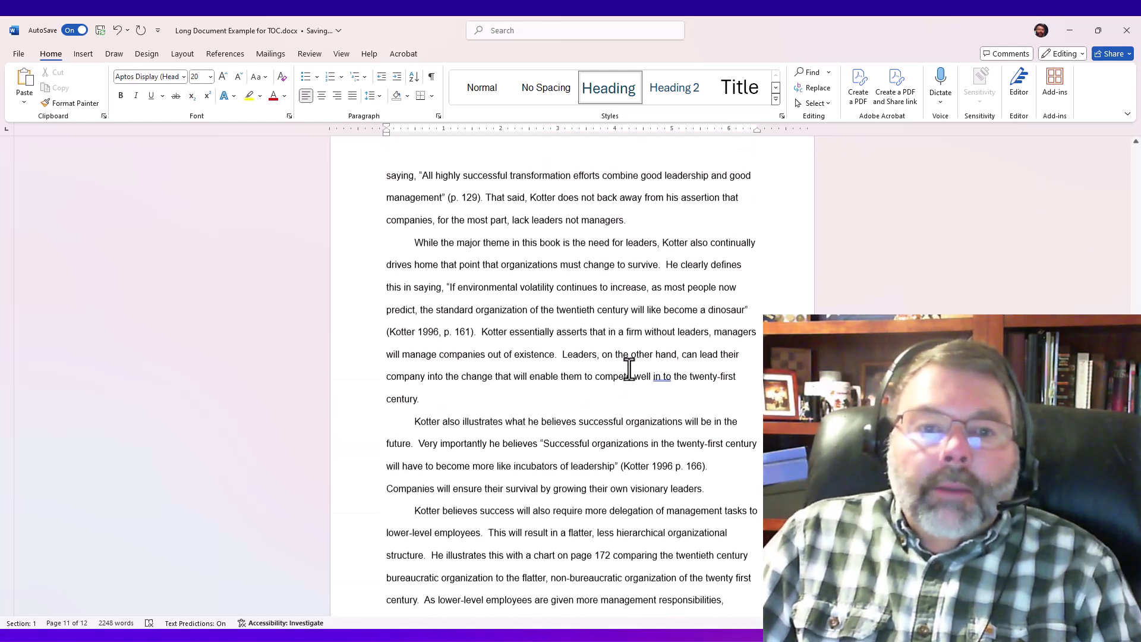
scroll(628, 381, "up", 10)
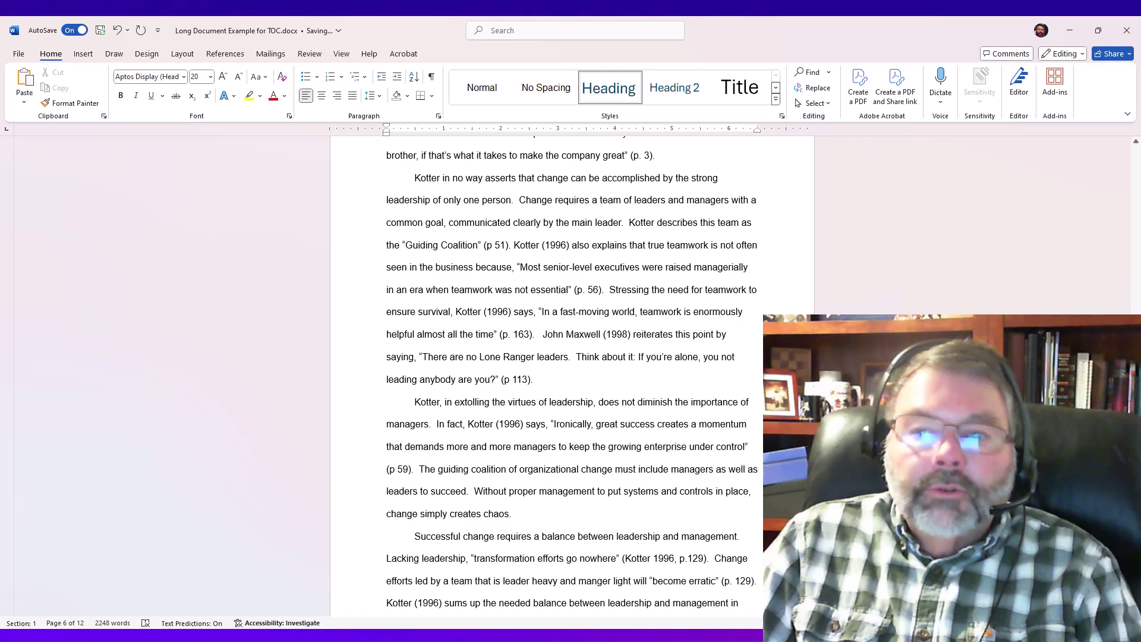
scroll(1102, 256, "up", 15)
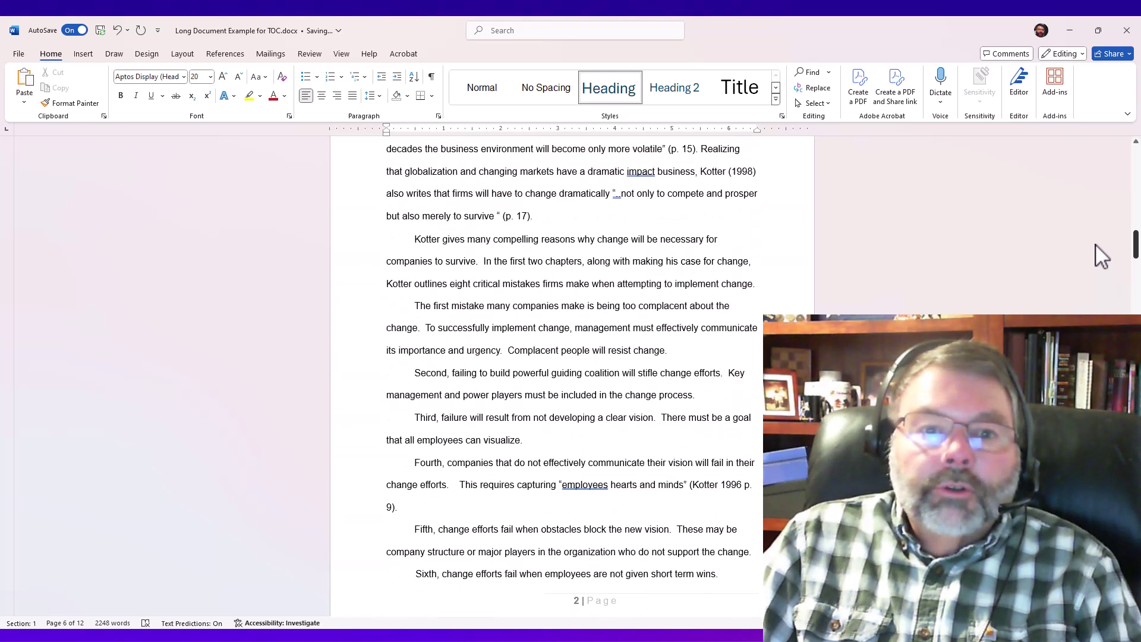
scroll(1101, 256, "up", 6)
scroll(1088, 230, "down", 4)
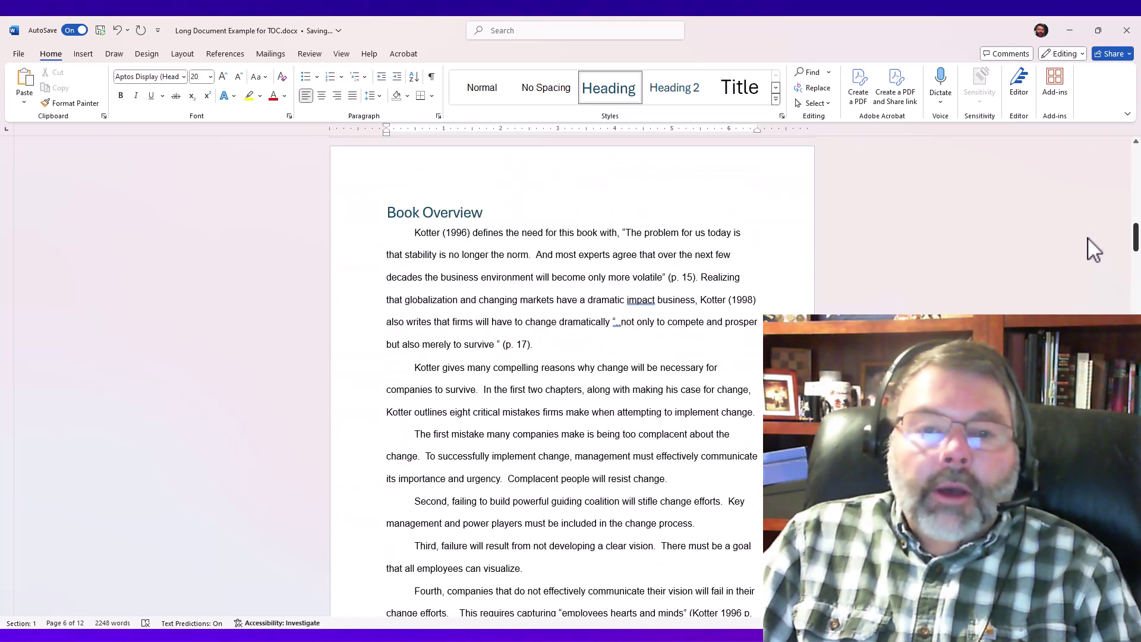
scroll(1088, 237, "down", 1)
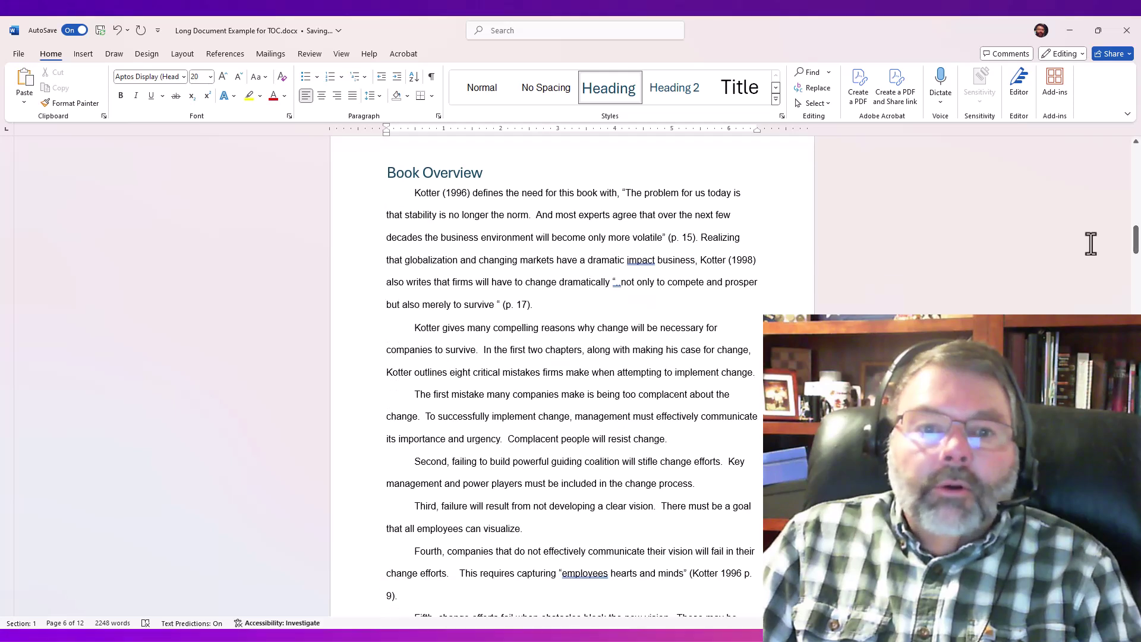
triple_click(407, 175)
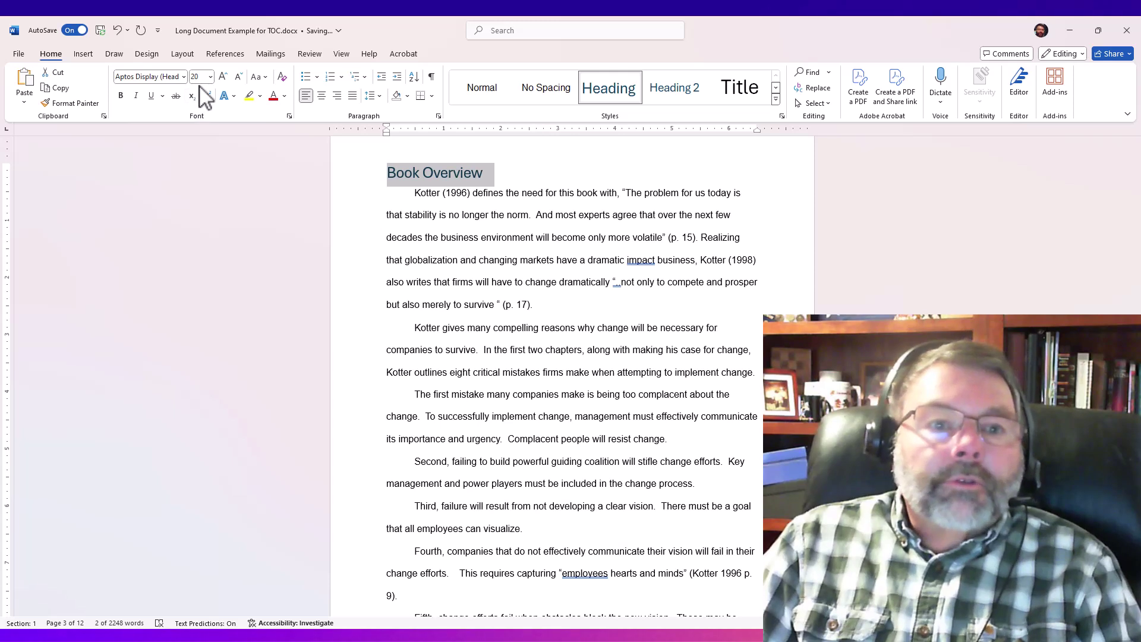
left_click(285, 97)
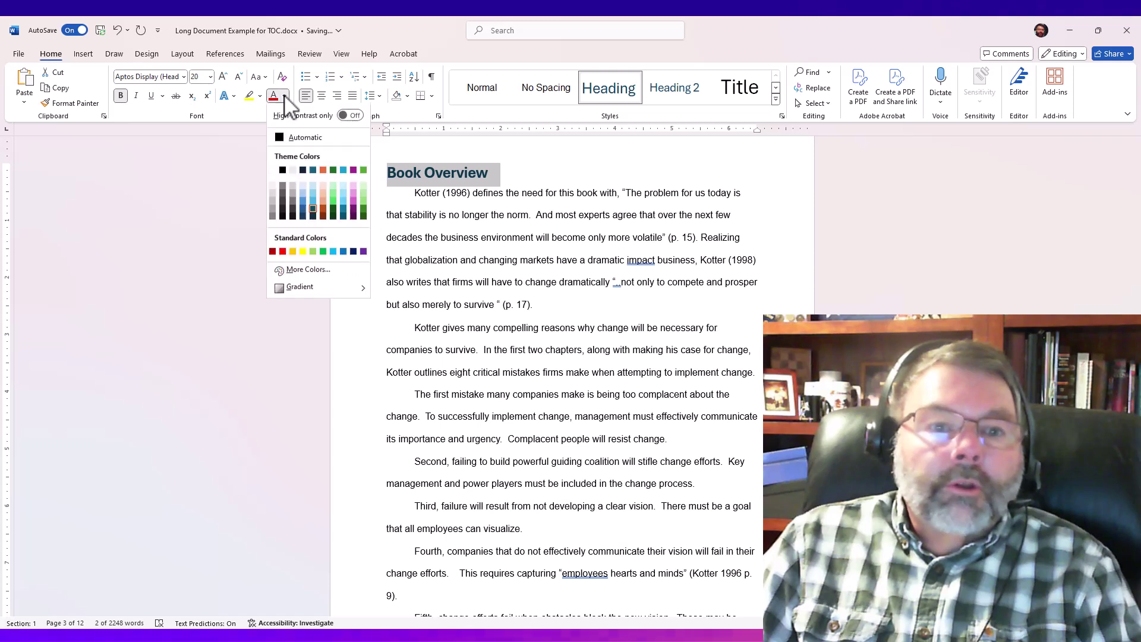
left_click(283, 172)
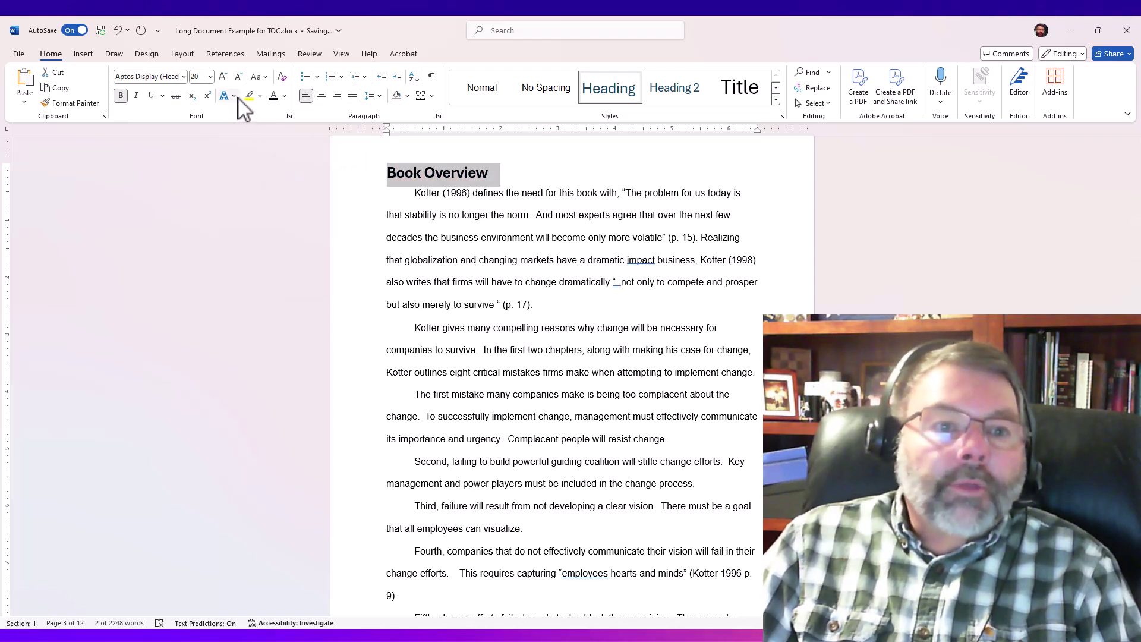
Set the "Book Overview" heading's font to Times New Roman and its size to 12.
left_click(183, 76)
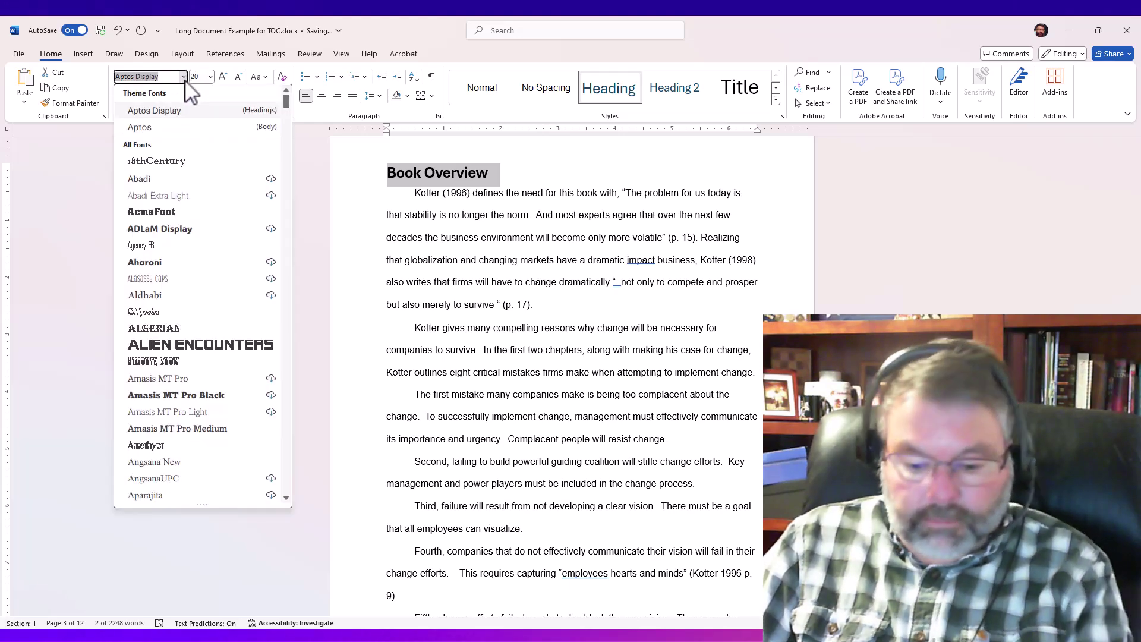
type("Times New Roman")
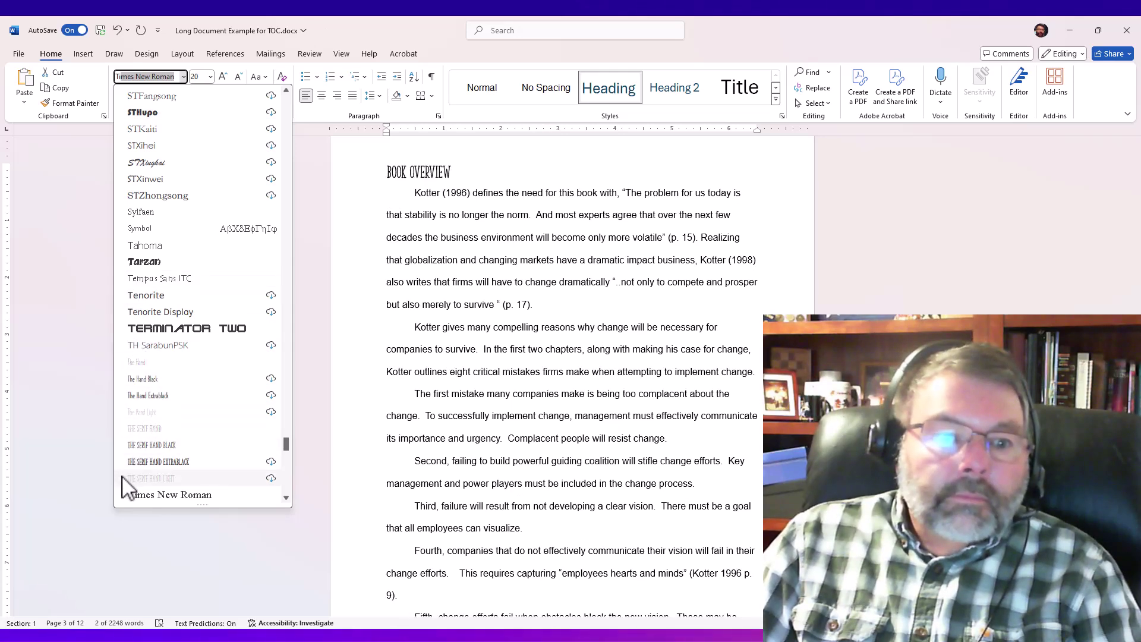
left_click(137, 493)
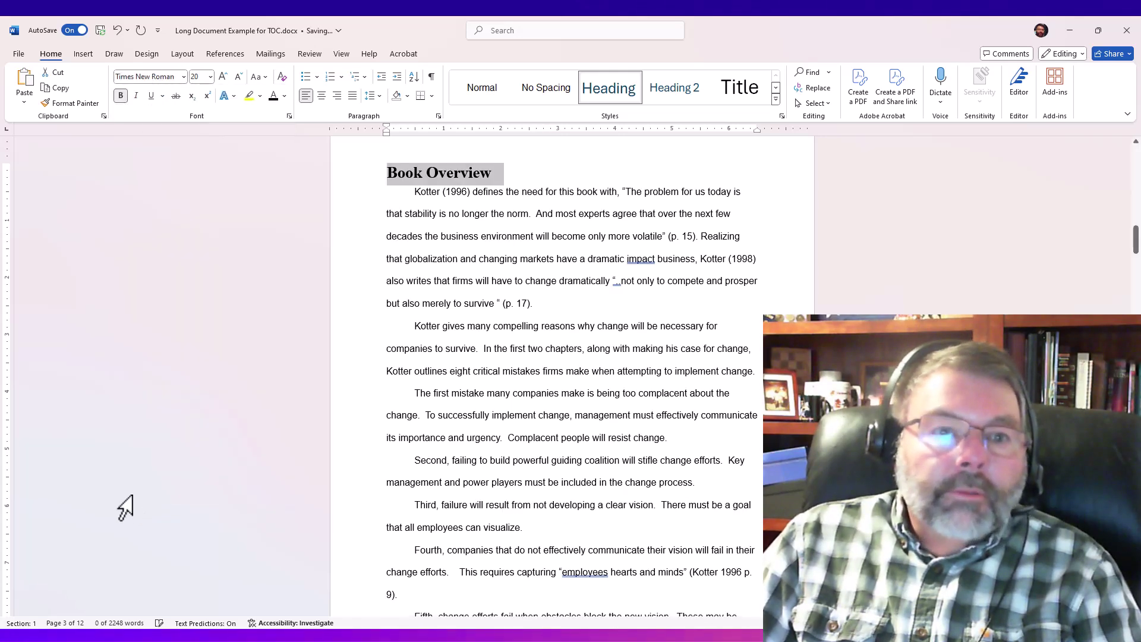
left_click(197, 77)
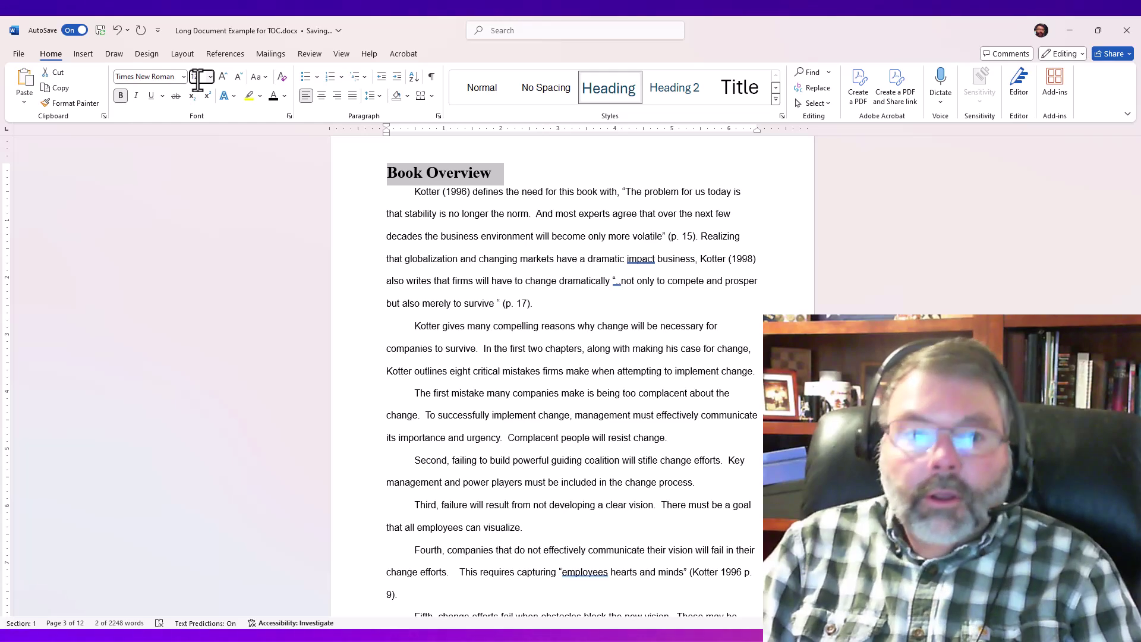
type("12")
key("Return")
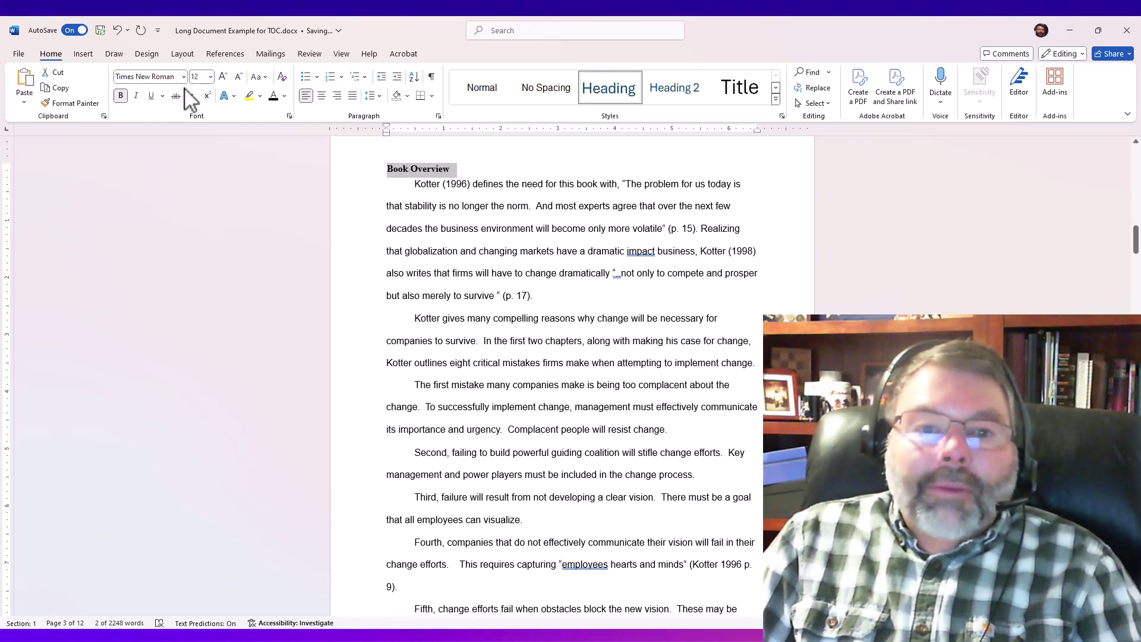
left_click(429, 240)
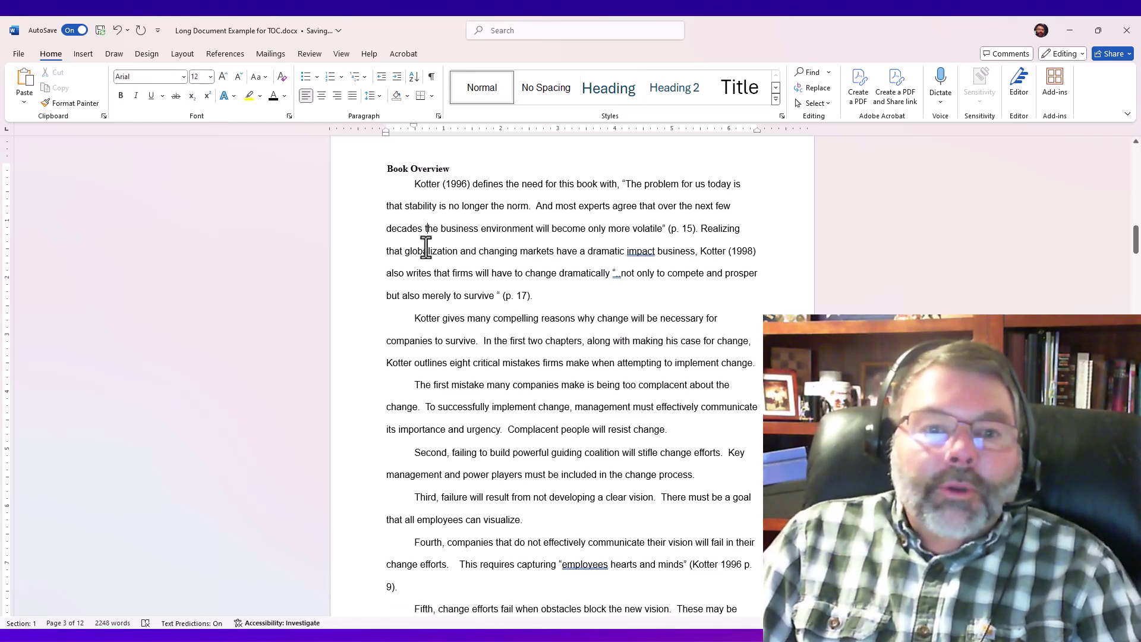
Update the Heading 1 style to match the formatting of the "Book Overview" heading.
scroll(426, 250, "down", 8)
scroll(415, 270, "down", 4)
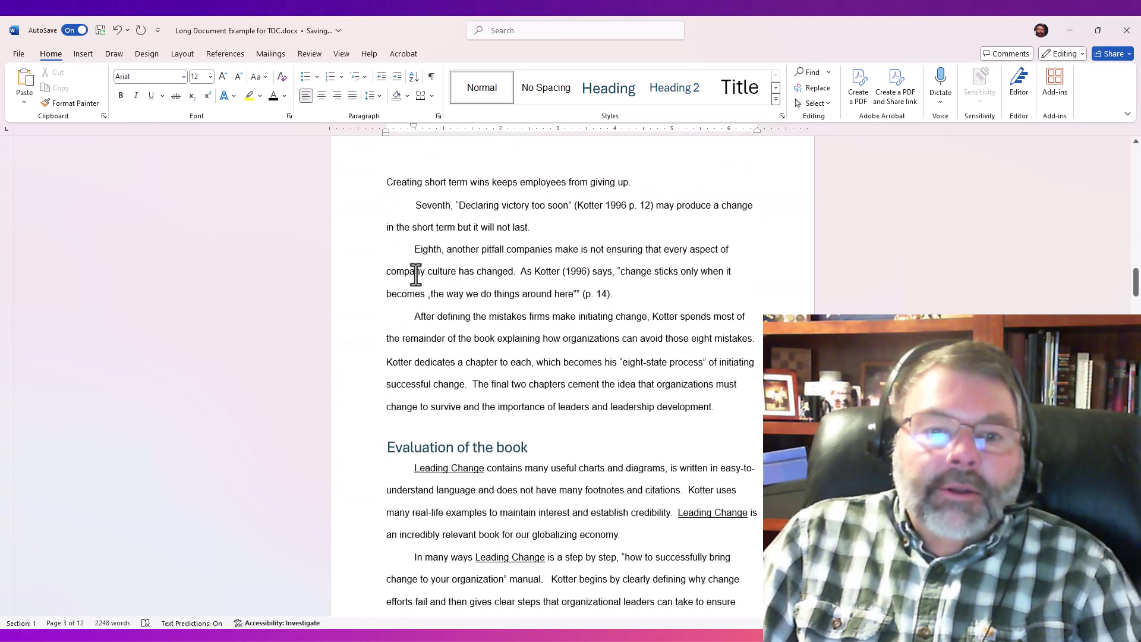
scroll(415, 273, "up", 5)
scroll(415, 273, "up", 8)
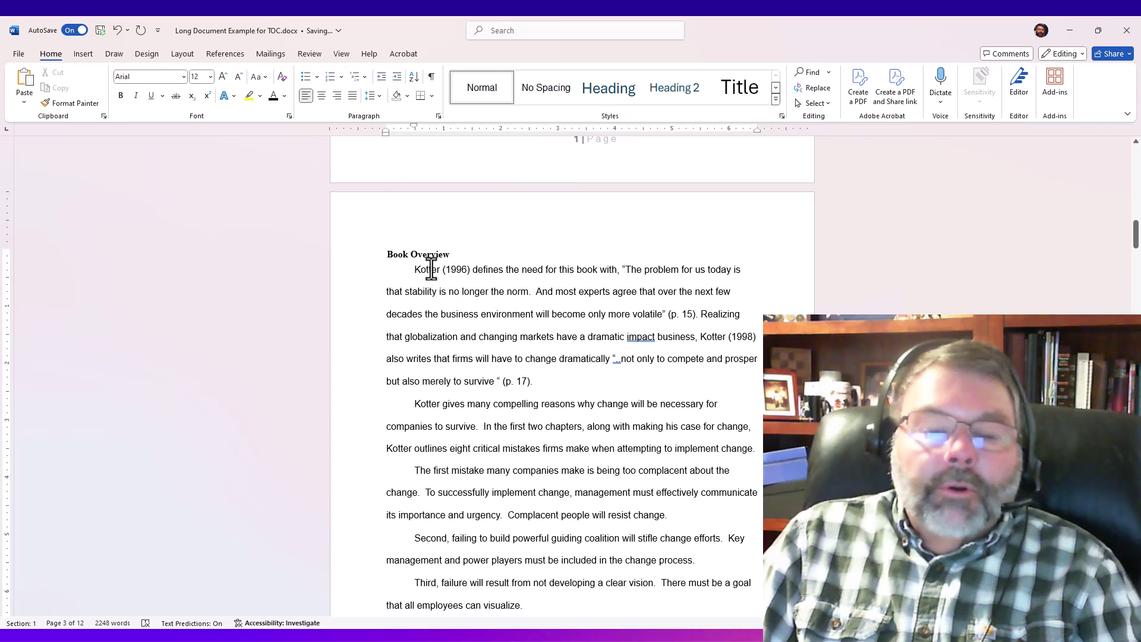
triple_click(410, 253)
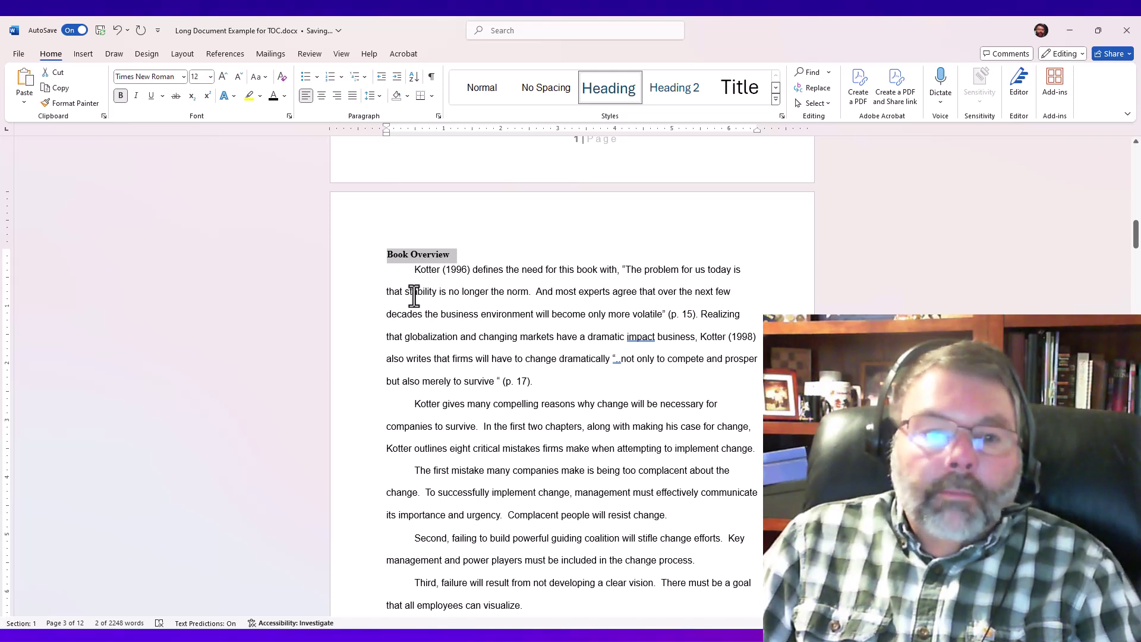
mouse_move(423, 265)
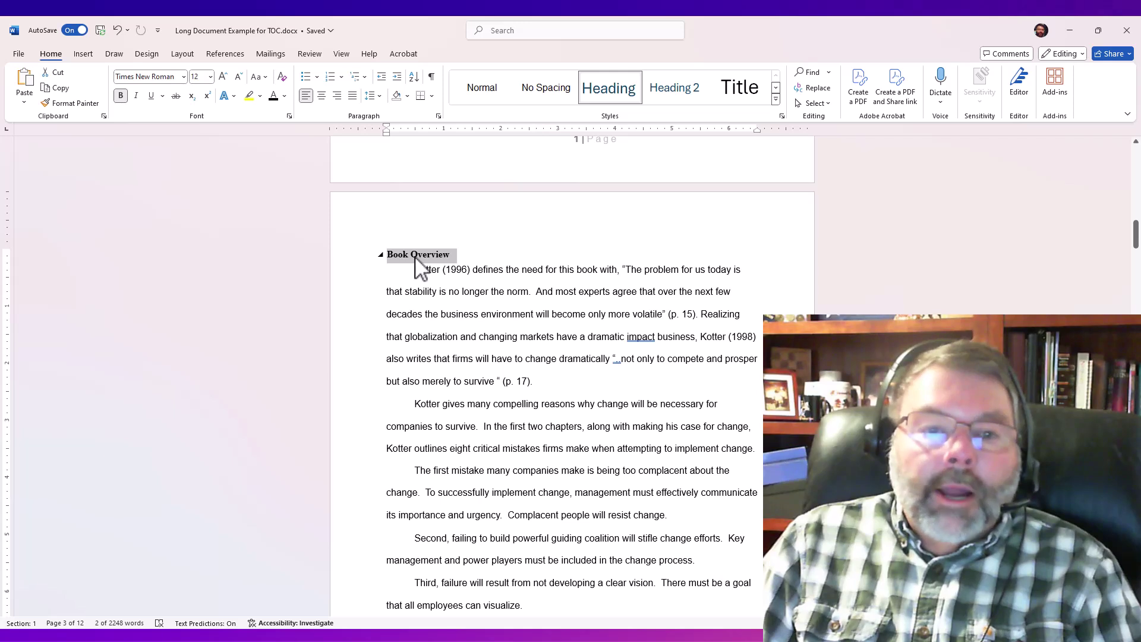
right_click(616, 97)
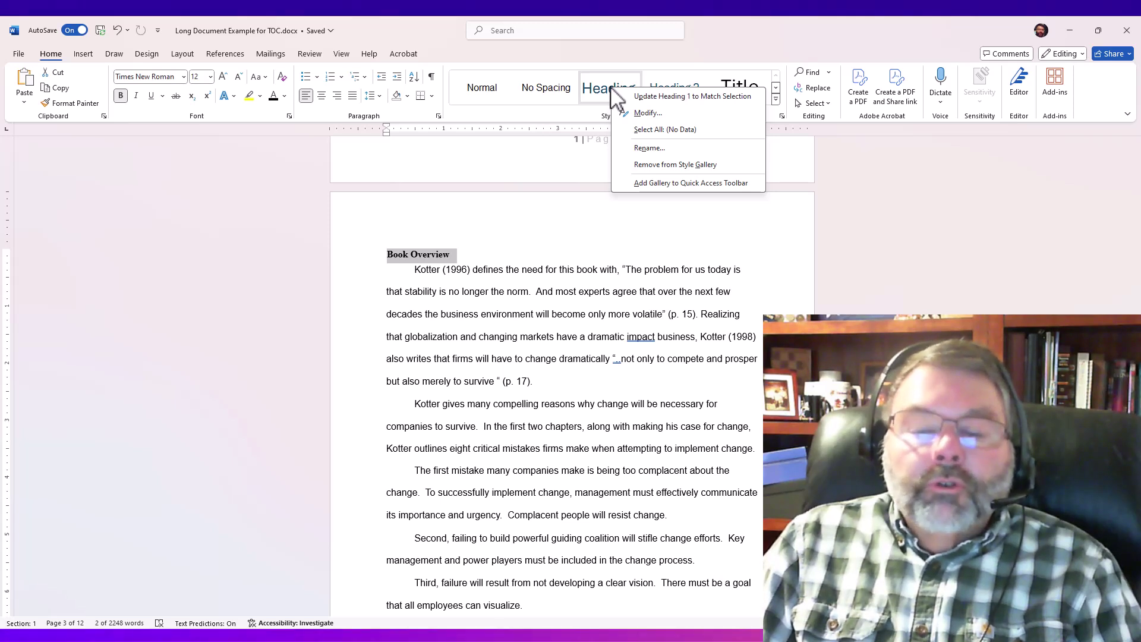
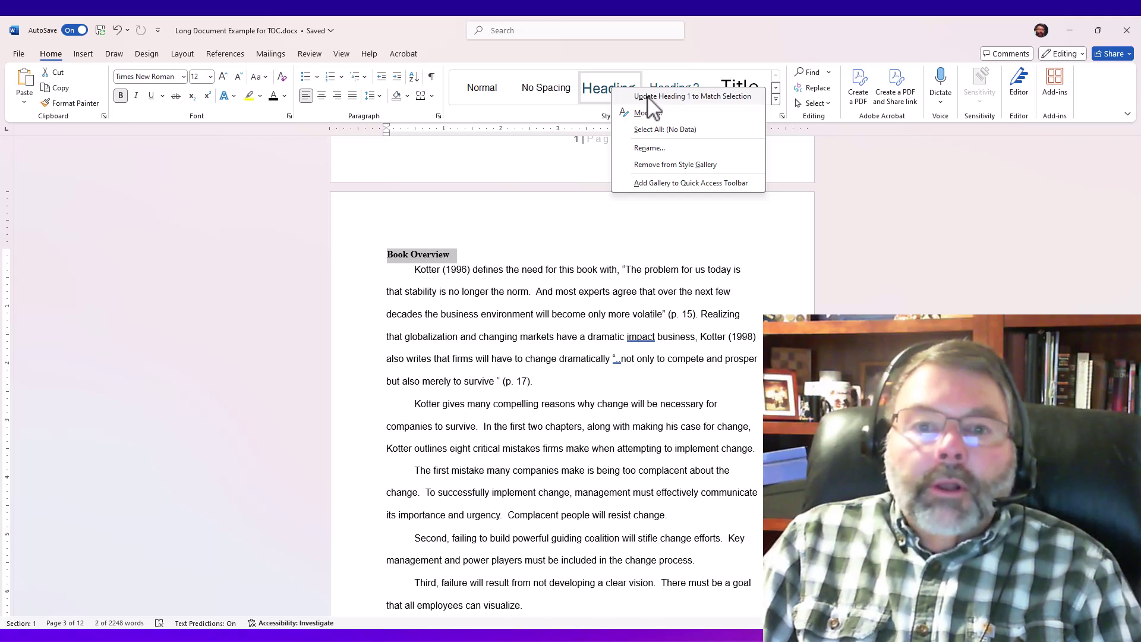
left_click(648, 97)
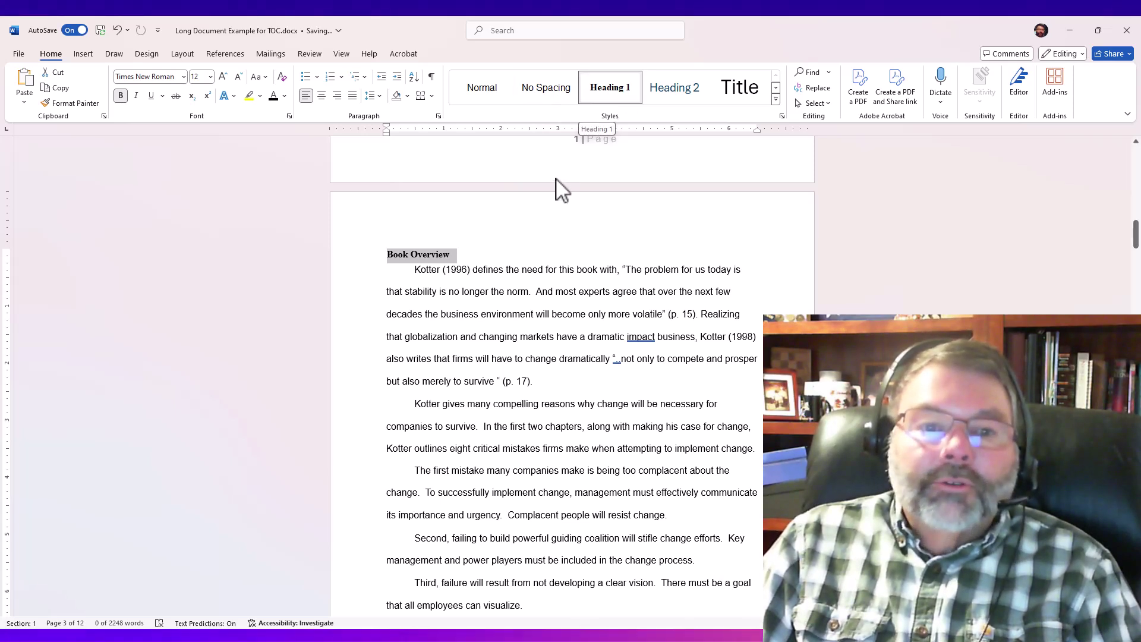
Check the formatting of the report's other section headings, from "Evaluation of the book" to "Book Highlights".
scroll(438, 295, "down", 8)
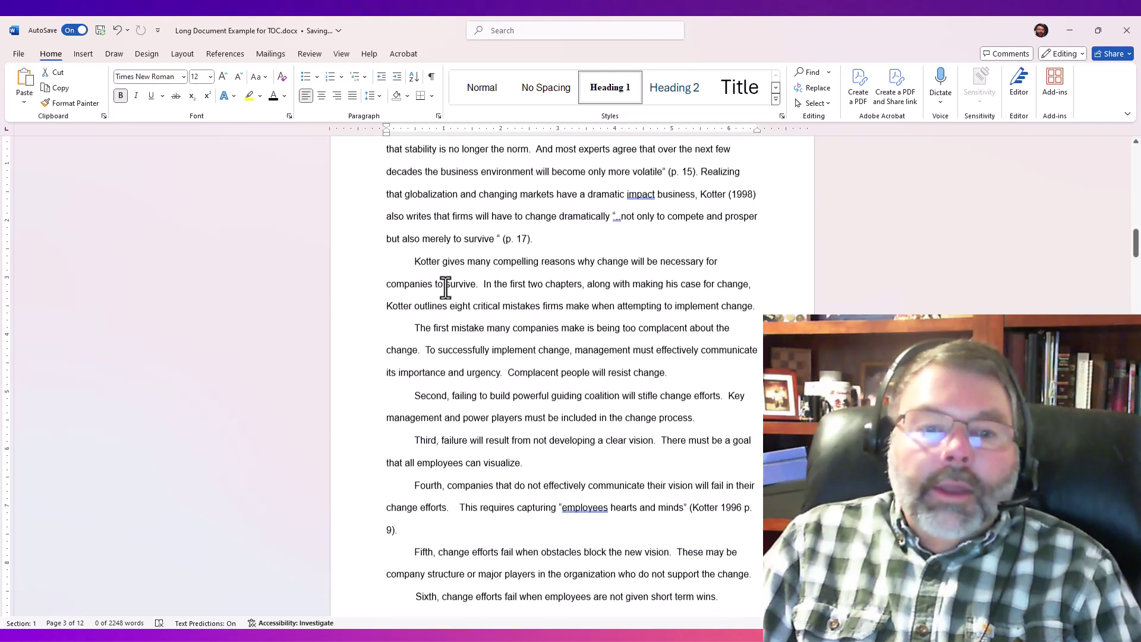
scroll(455, 308, "down", 8)
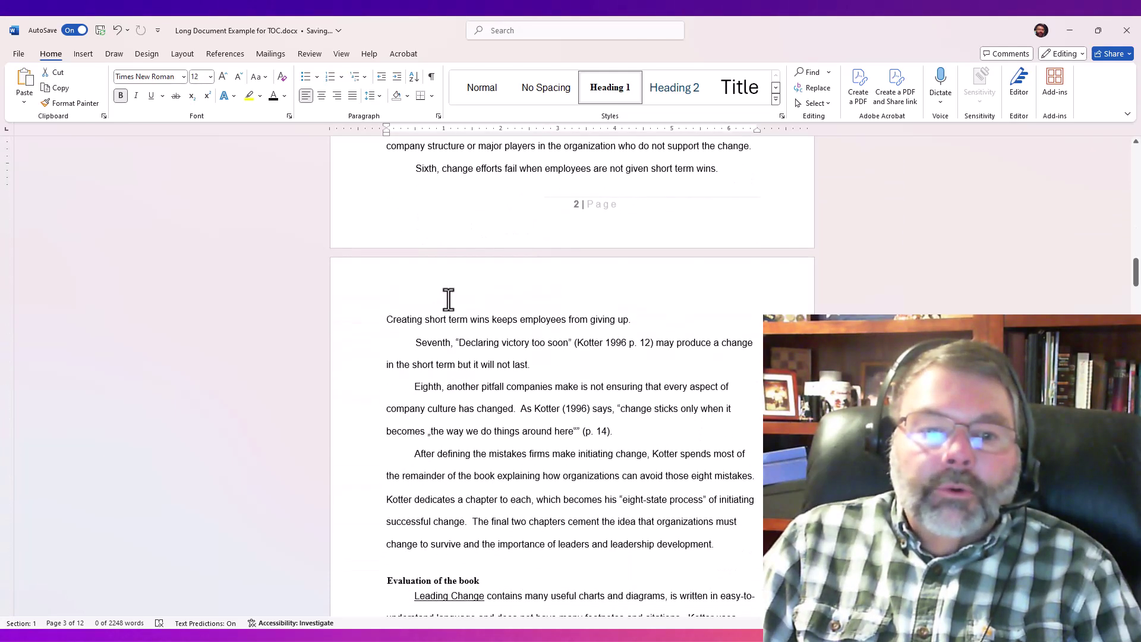
scroll(467, 238, "down", 8)
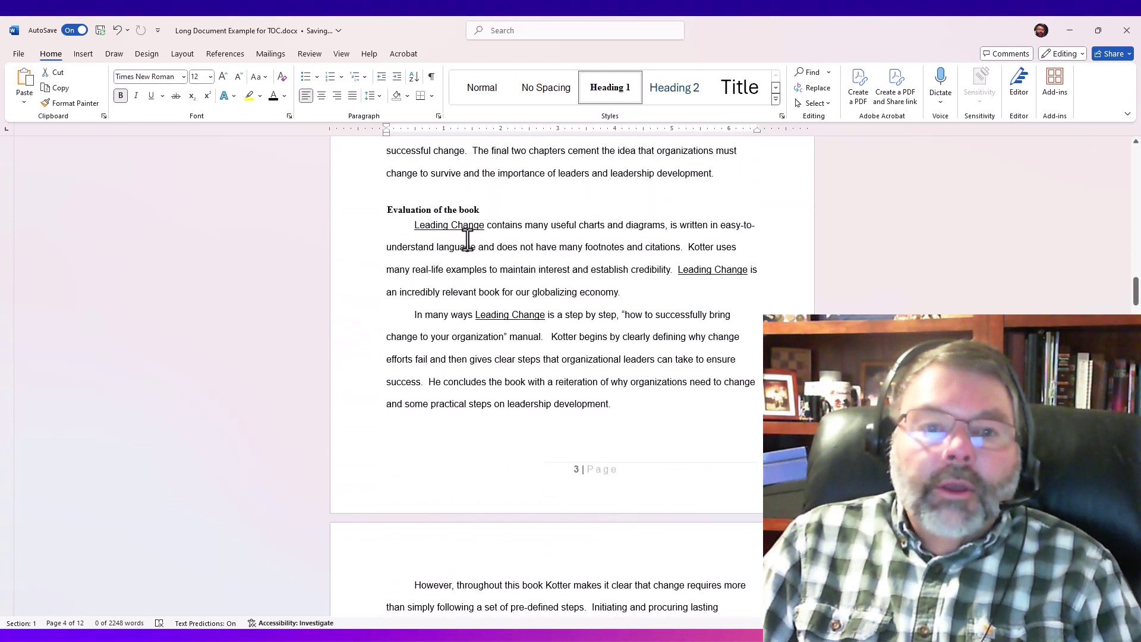
scroll(469, 241, "down", 8)
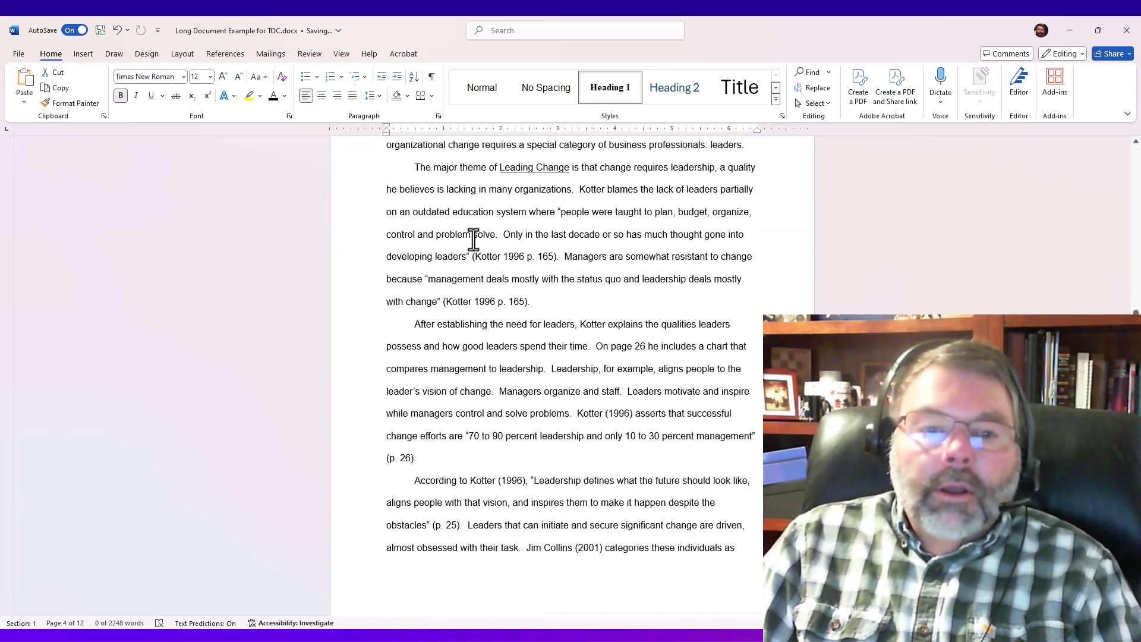
scroll(482, 244, "down", 8)
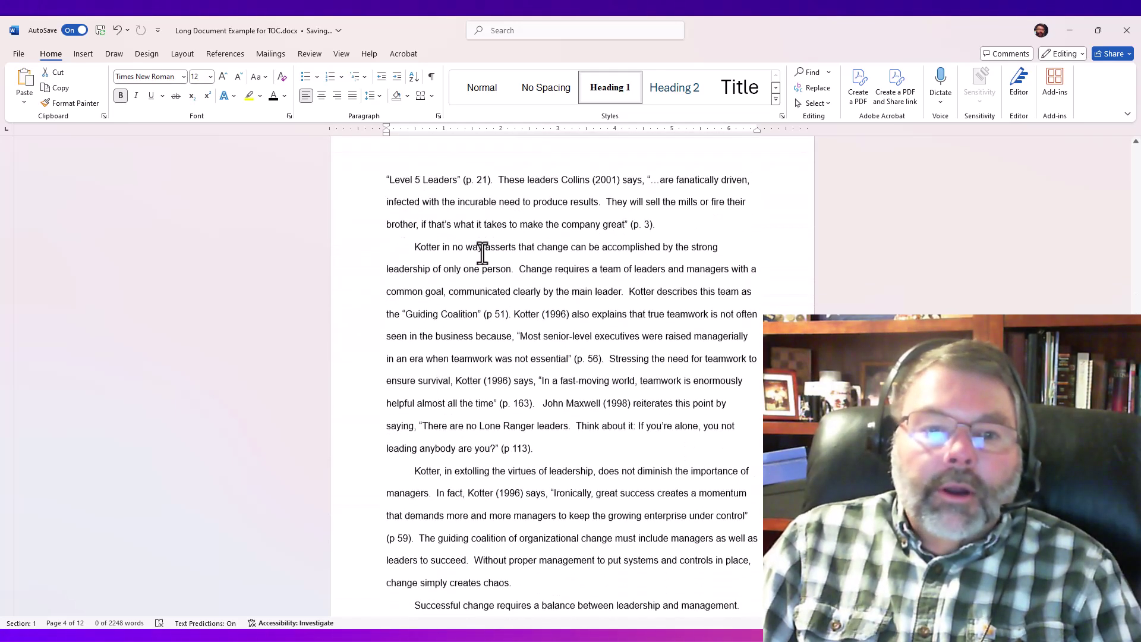
scroll(486, 256, "down", 8)
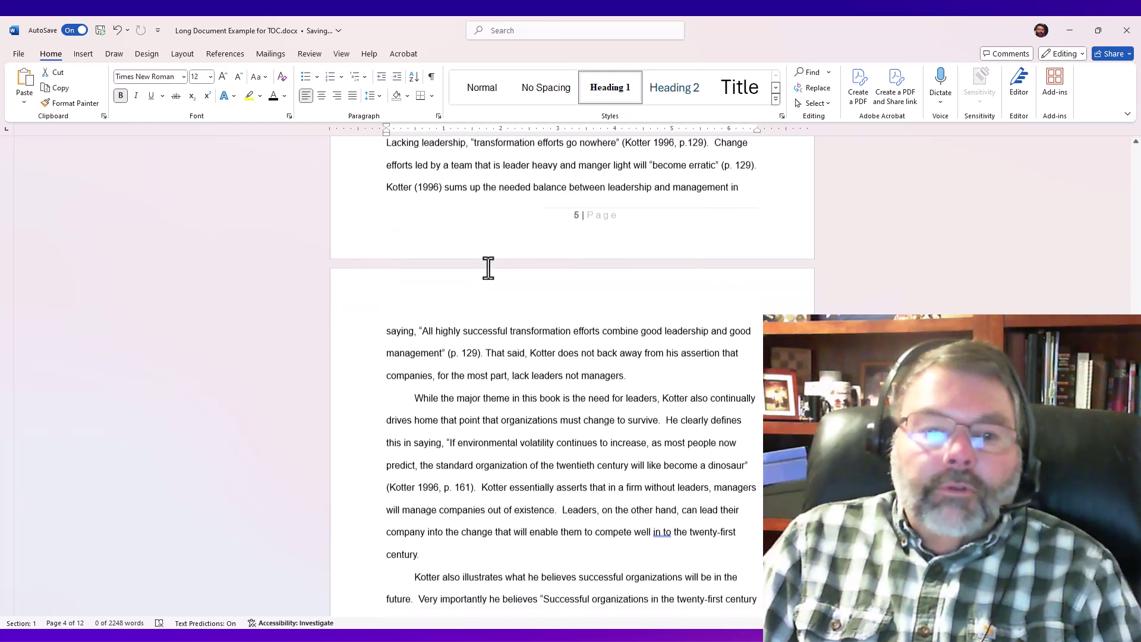
scroll(498, 268, "down", 8)
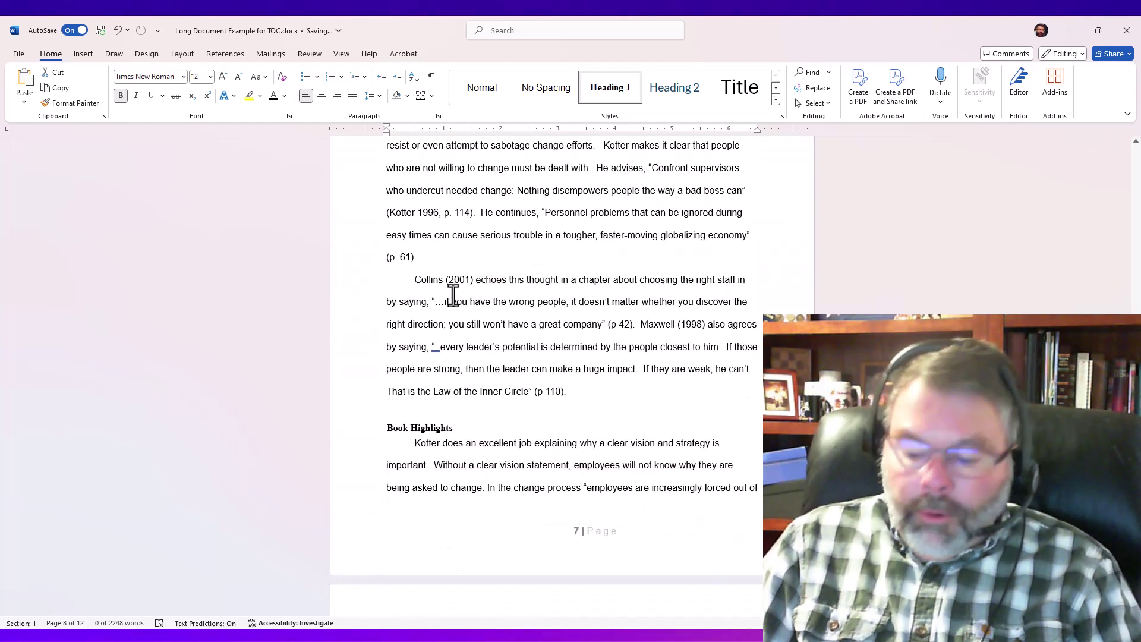
Insert the Automatic Table 2 table of contents at the start of the blank page that follows the cover page.
key("ctrl+Home")
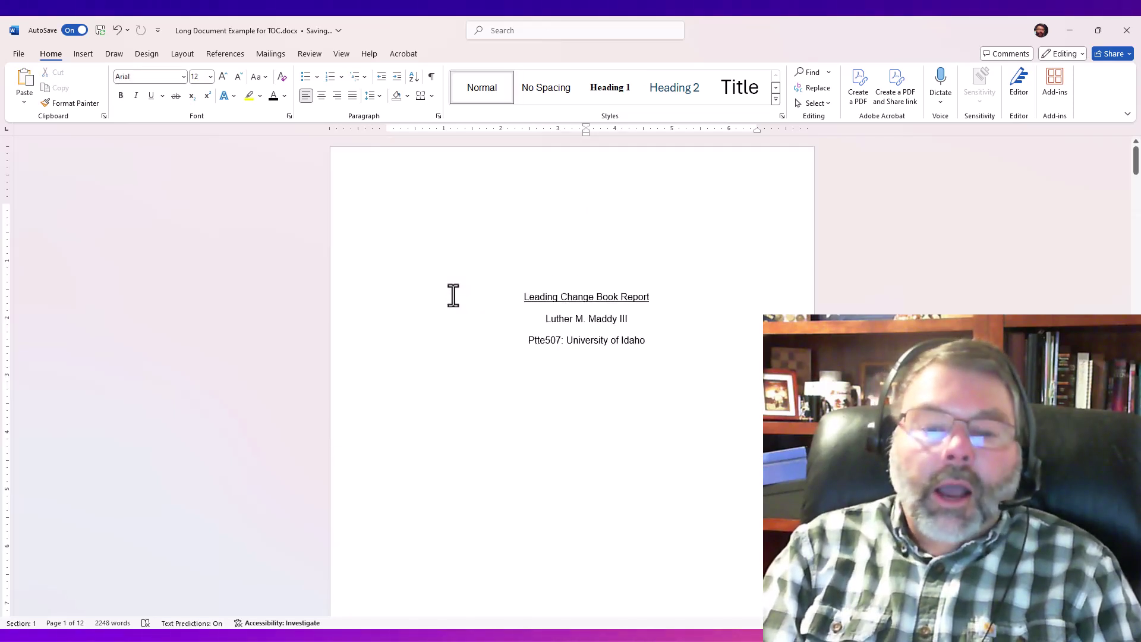
key("ctrl+Return")
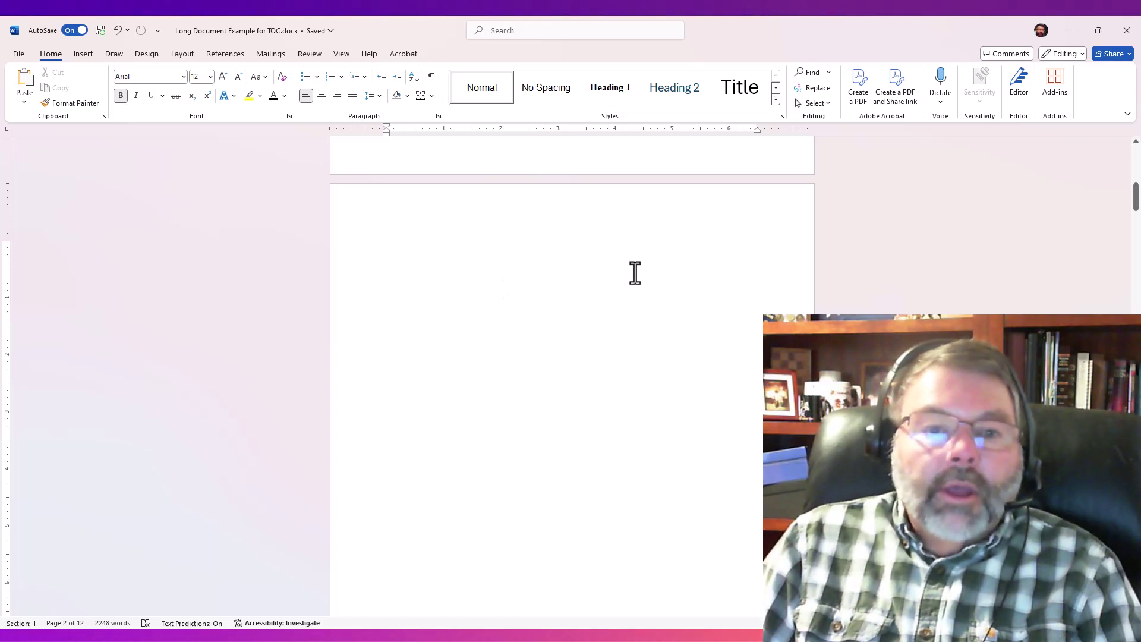
left_click(226, 54)
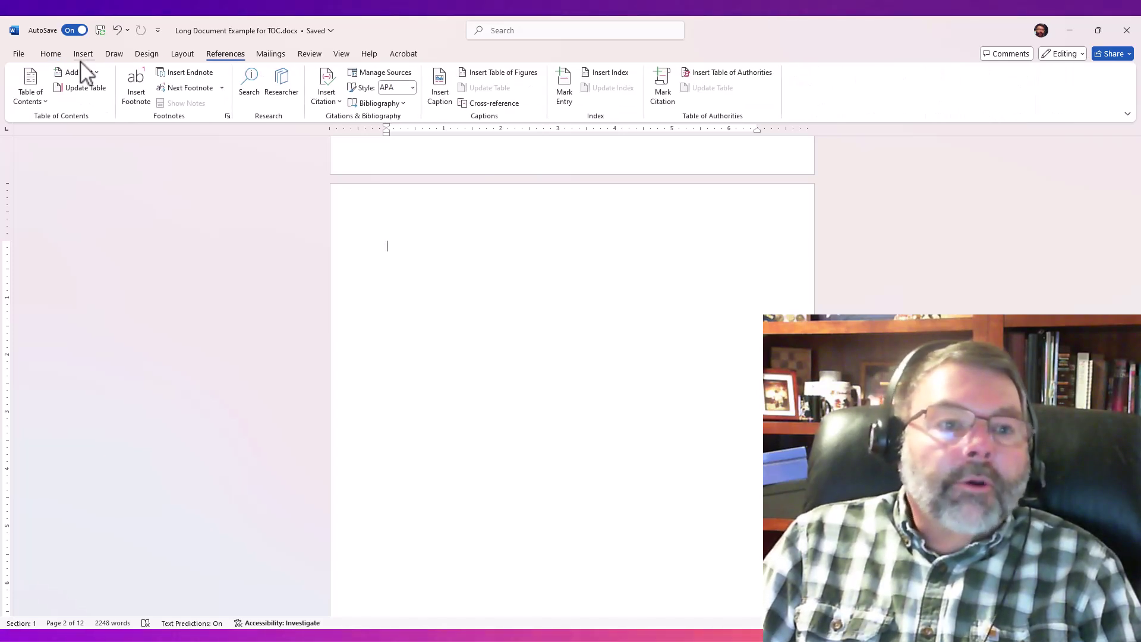
left_click(30, 95)
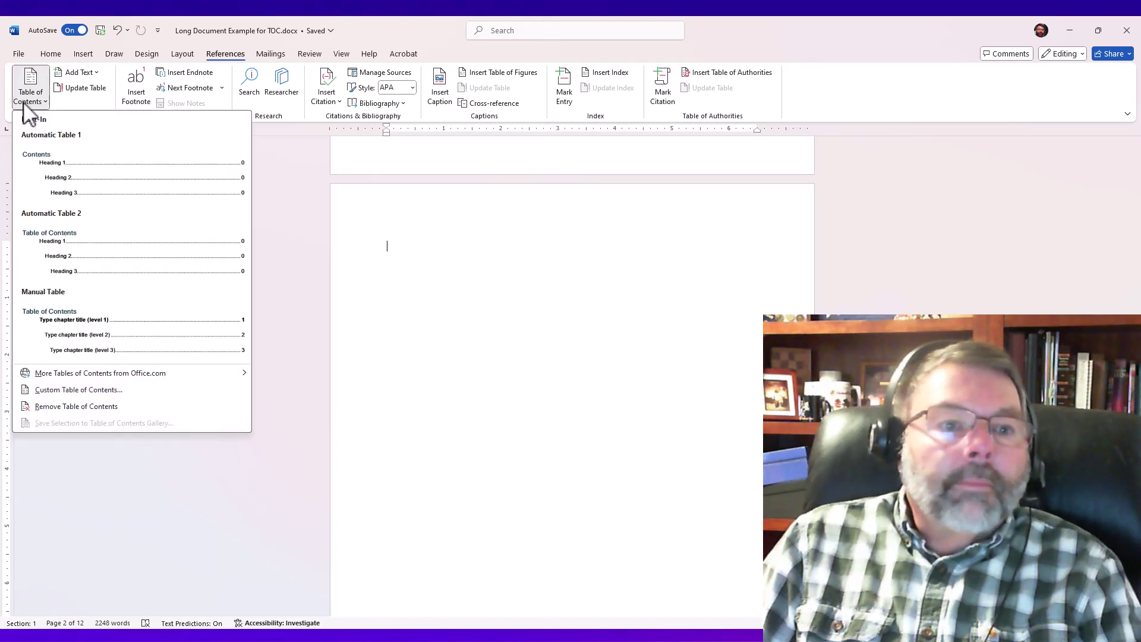
left_click(76, 261)
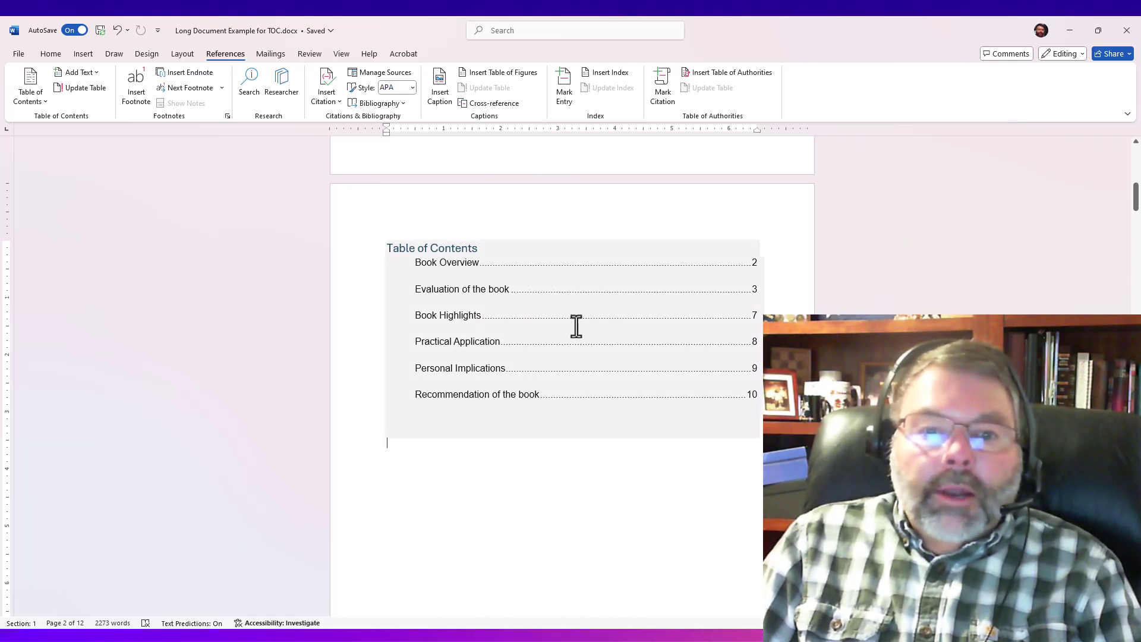
Follow the table of contents link to the "Practical Application" section and apply the Heading 2 style to its heading.
left_click(750, 341, "ctrl")
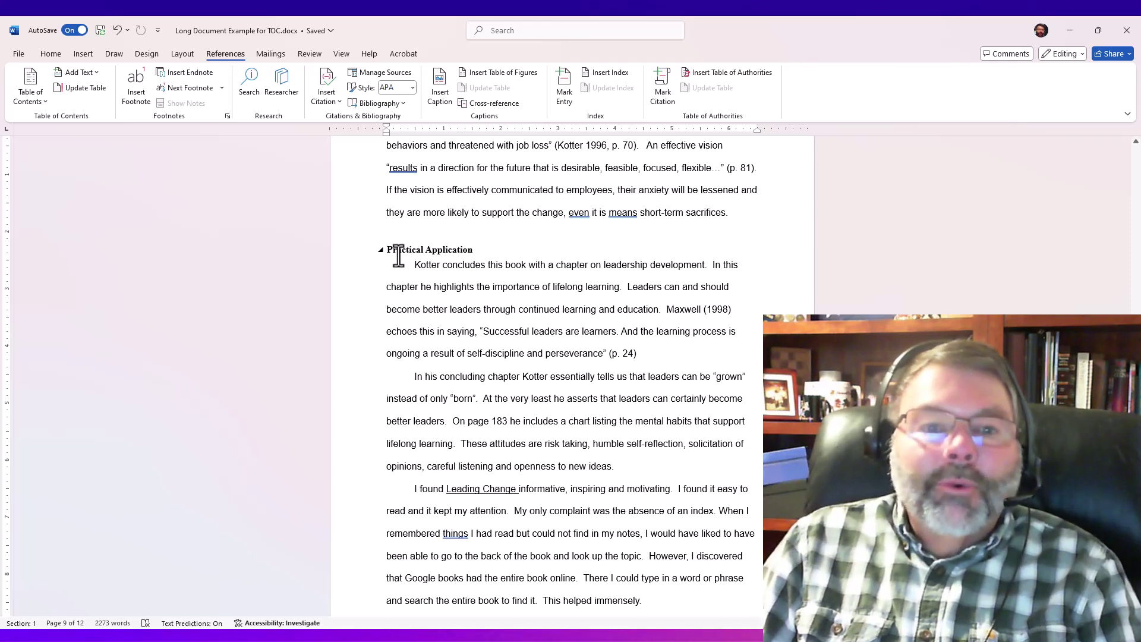
left_click(47, 54)
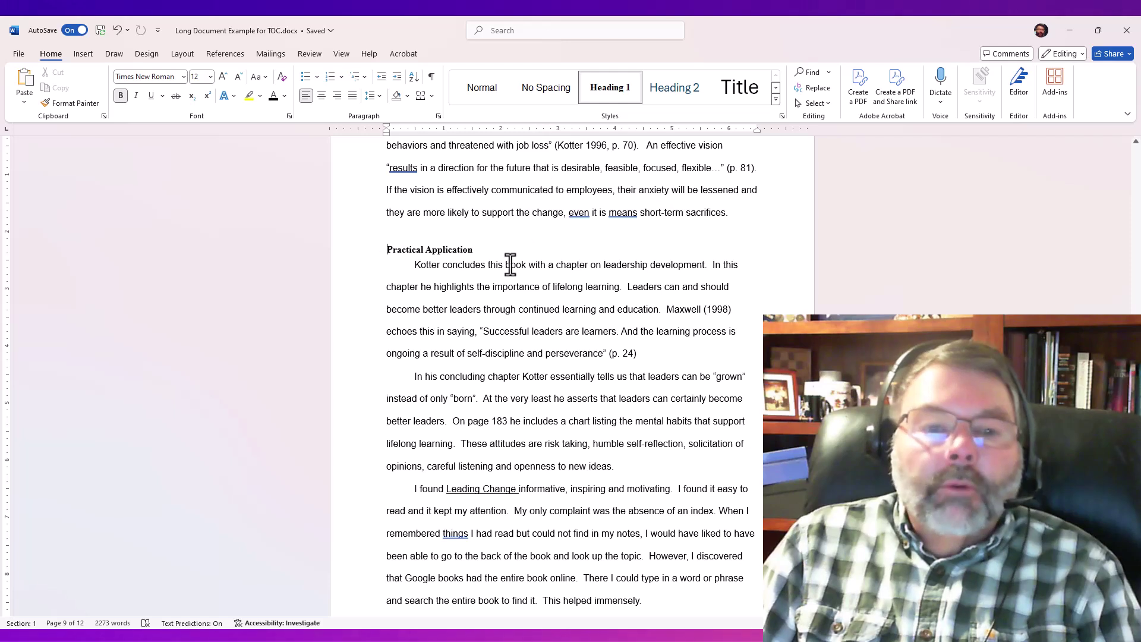
triple_click(440, 252)
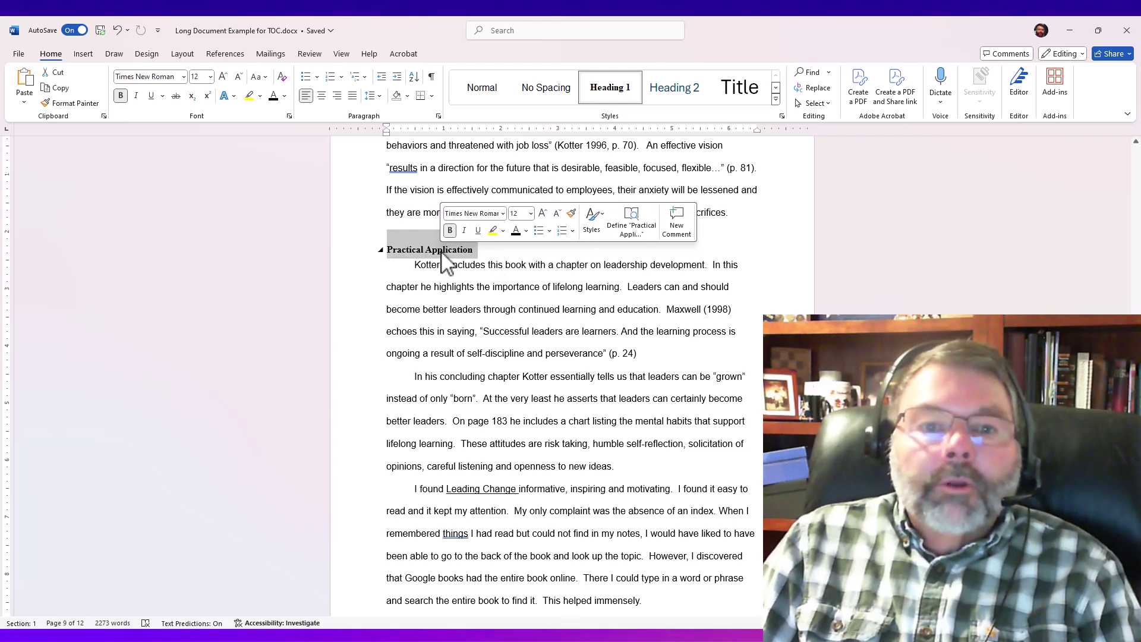
left_click(681, 99)
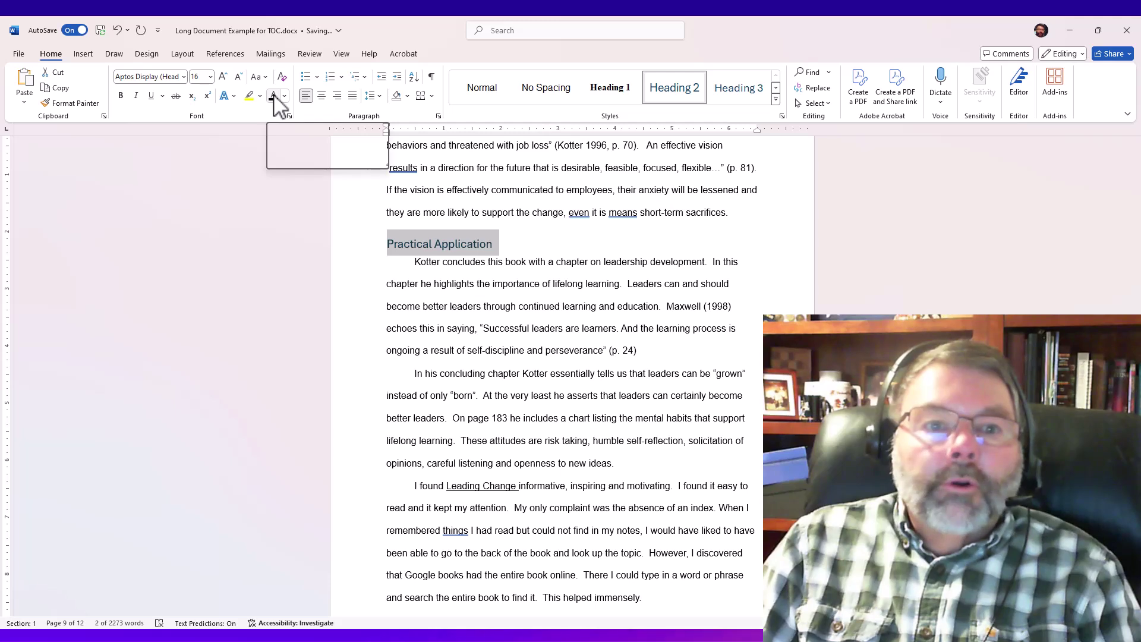
Format the "Practical Application" heading as black bold italic text in Times New Roman, size 12.
left_click(136, 96)
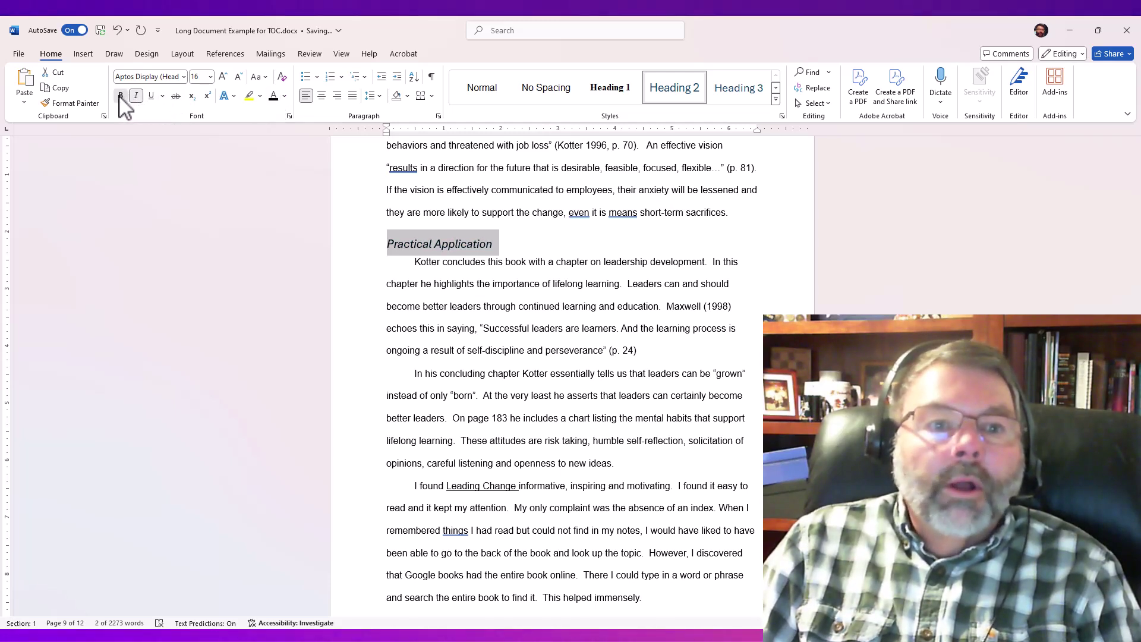
left_click(120, 95)
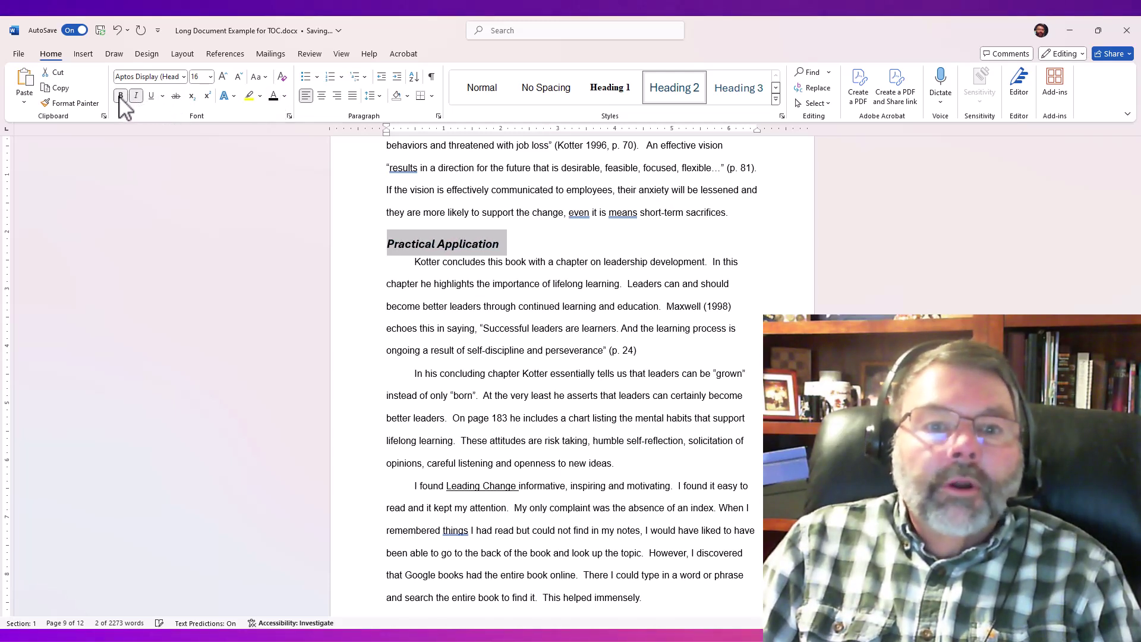
left_click(183, 77)
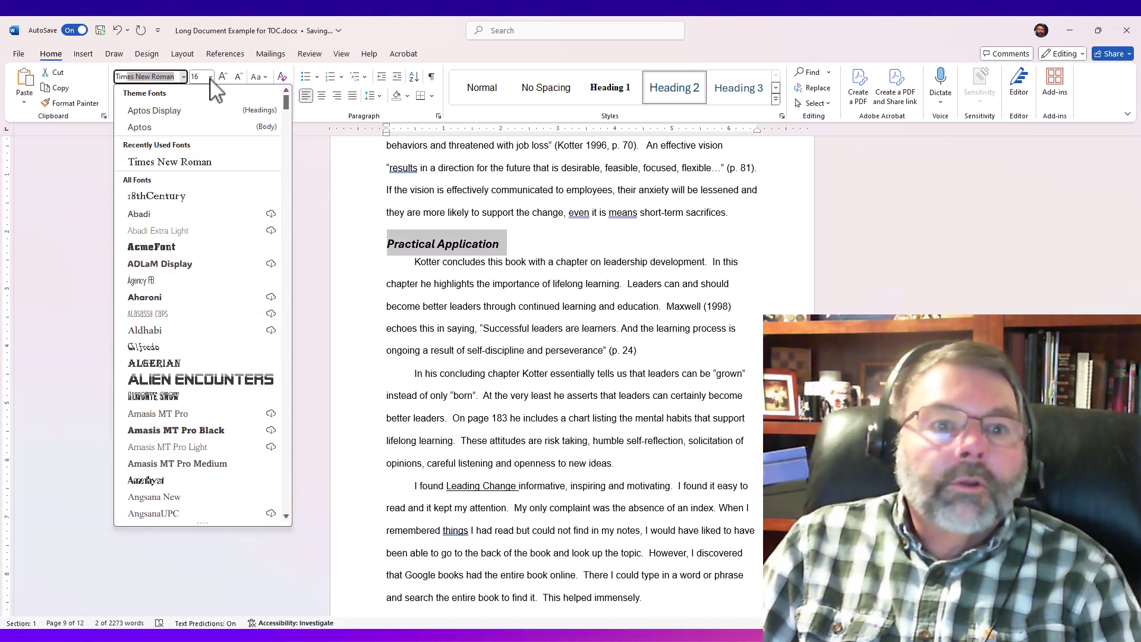
left_click(210, 78)
left_click(210, 77)
left_click(170, 78)
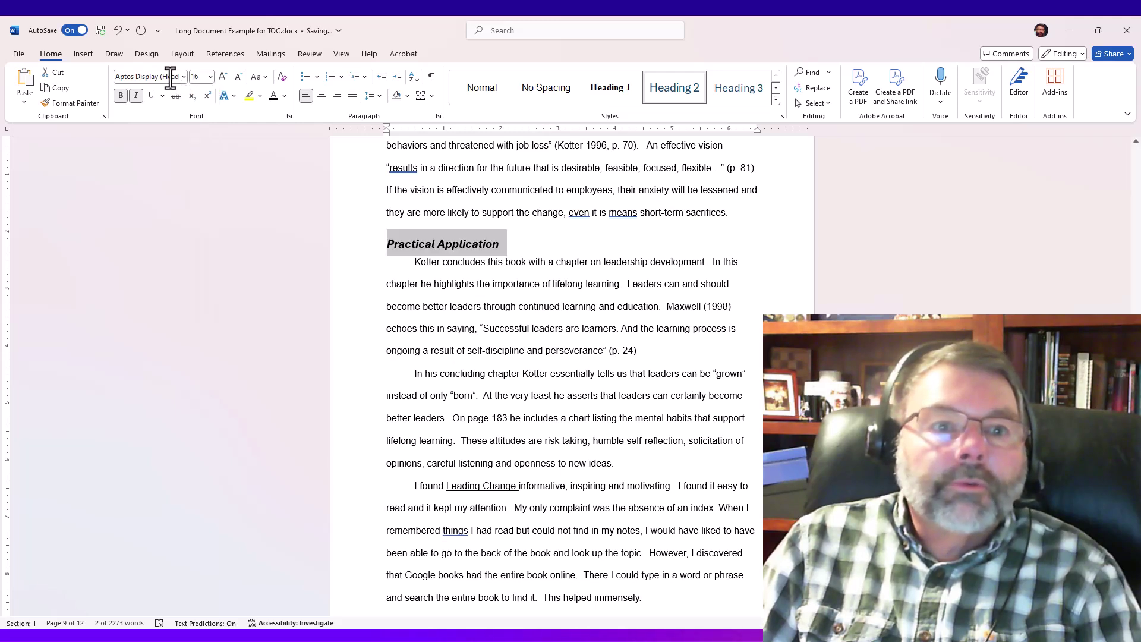
type("Times New Roman")
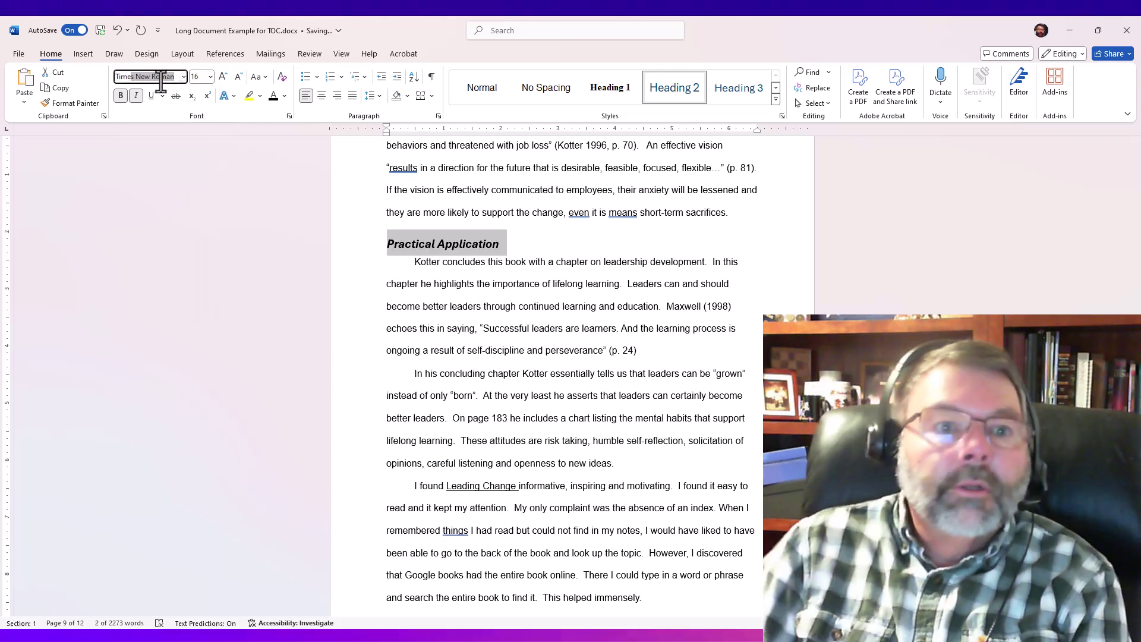
key("Return")
left_click(200, 77)
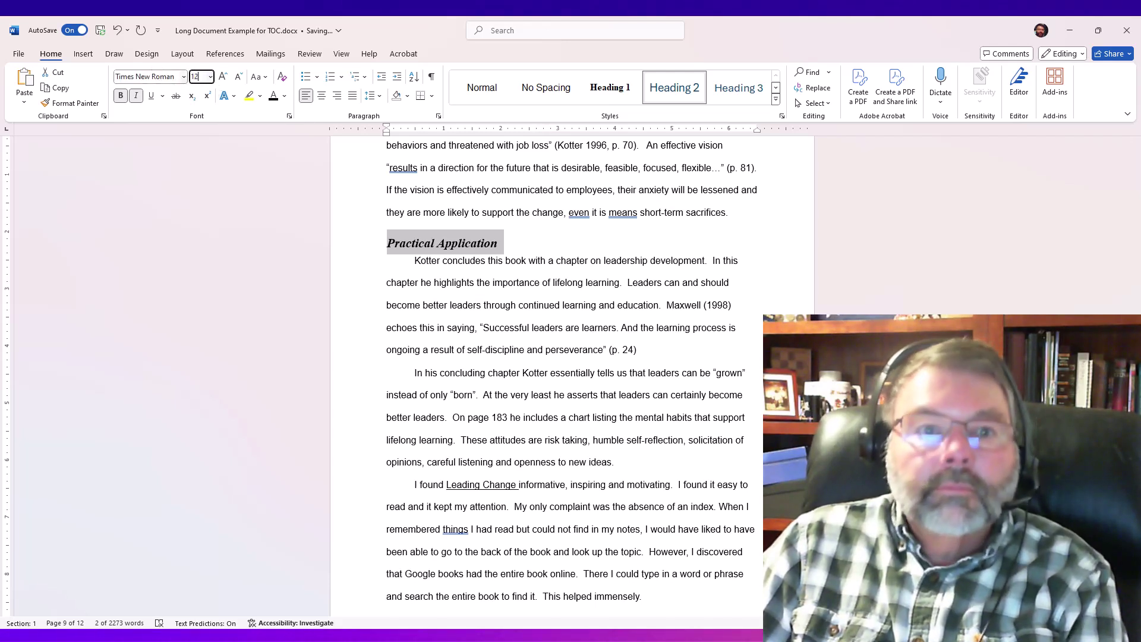
type("12")
key("Return")
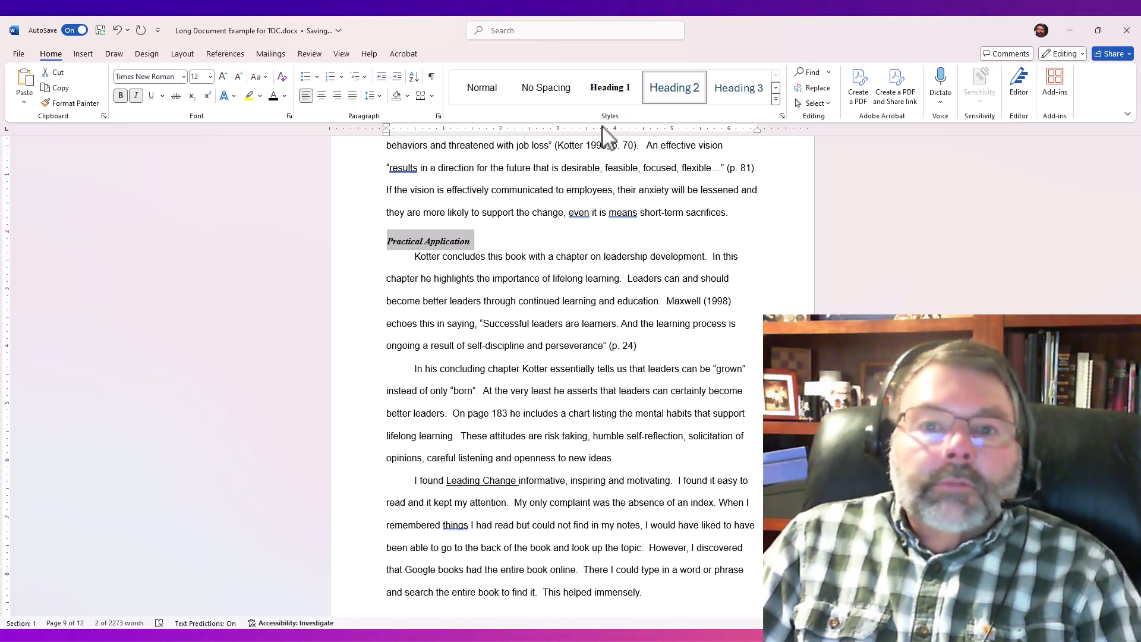
Update the Heading 2 style to match the "Practical Application" heading and apply it to the "Personal Implications" heading.
right_click(677, 99)
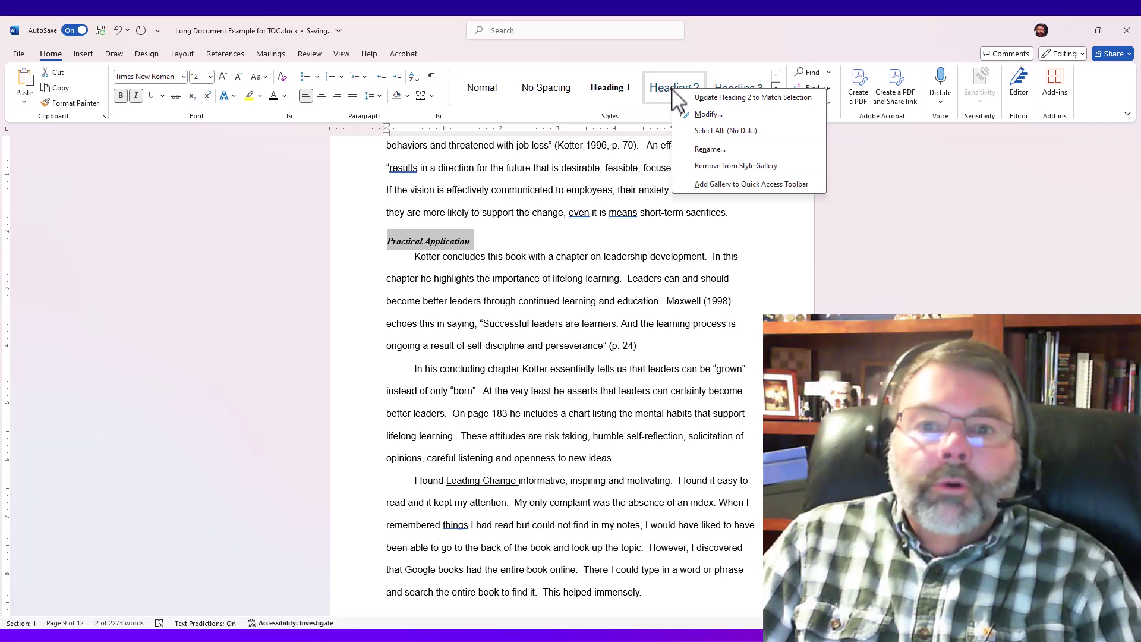
left_click(720, 98)
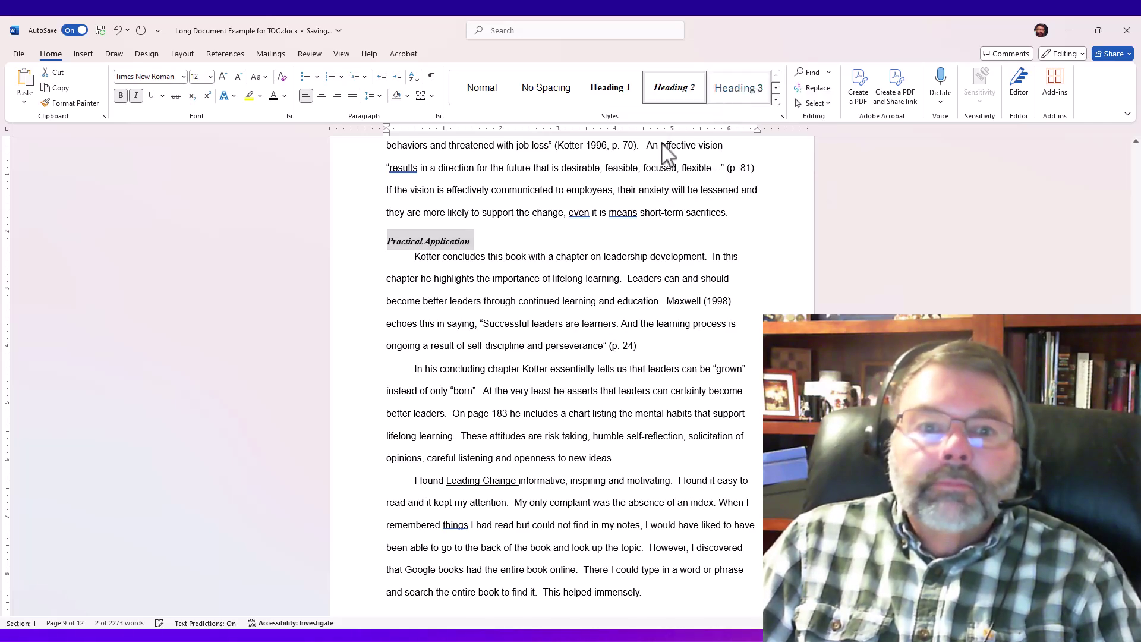
scroll(571, 214, "down", 3)
scroll(566, 223, "down", 6)
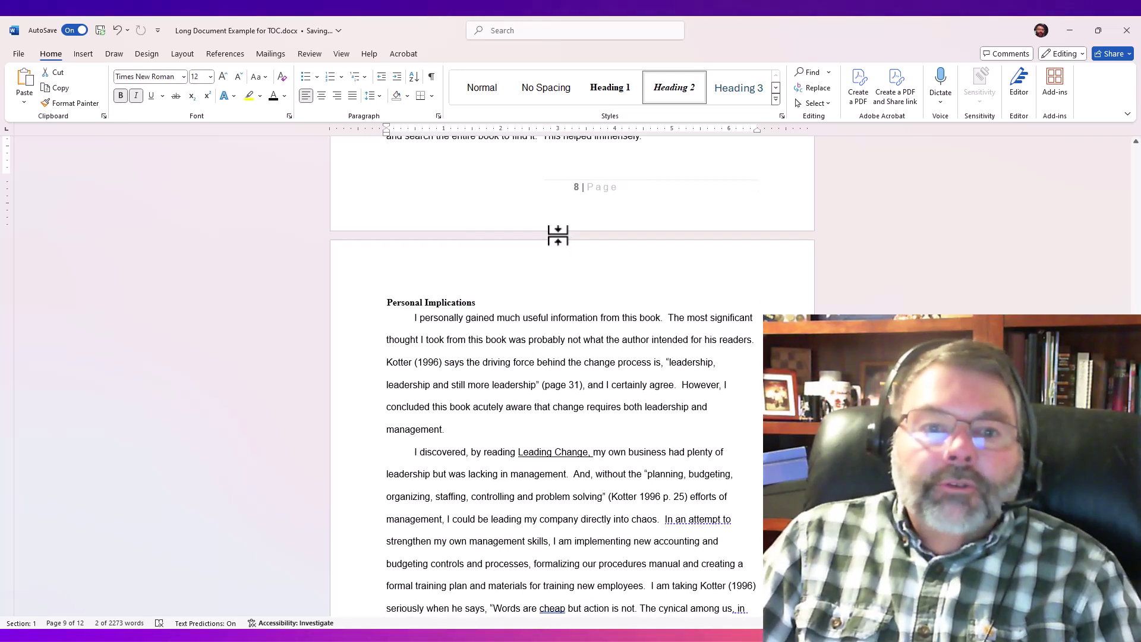
triple_click(418, 303)
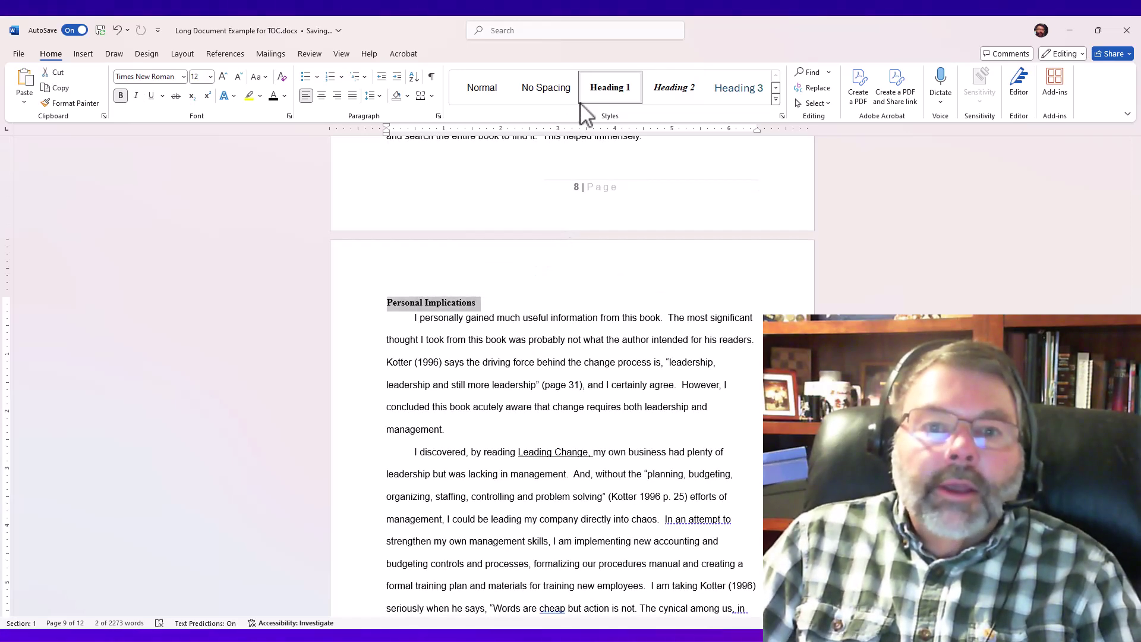
left_click(676, 91)
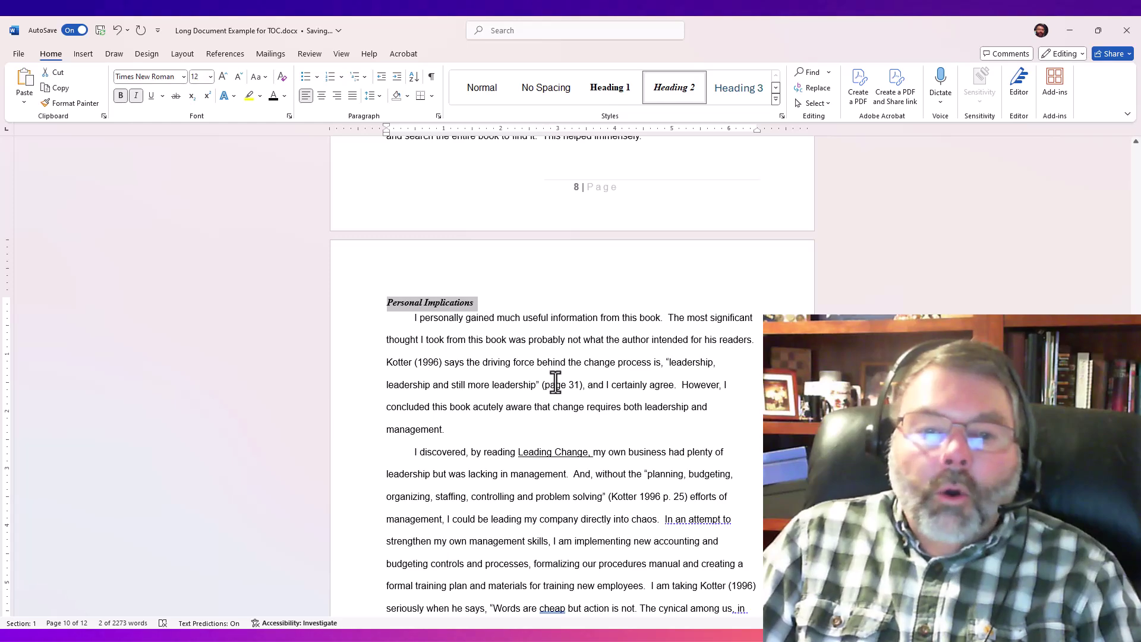
Insert a page break after the paragraph just before the "Practical Application" heading so that section starts on a new page.
scroll(582, 348, "up", 8)
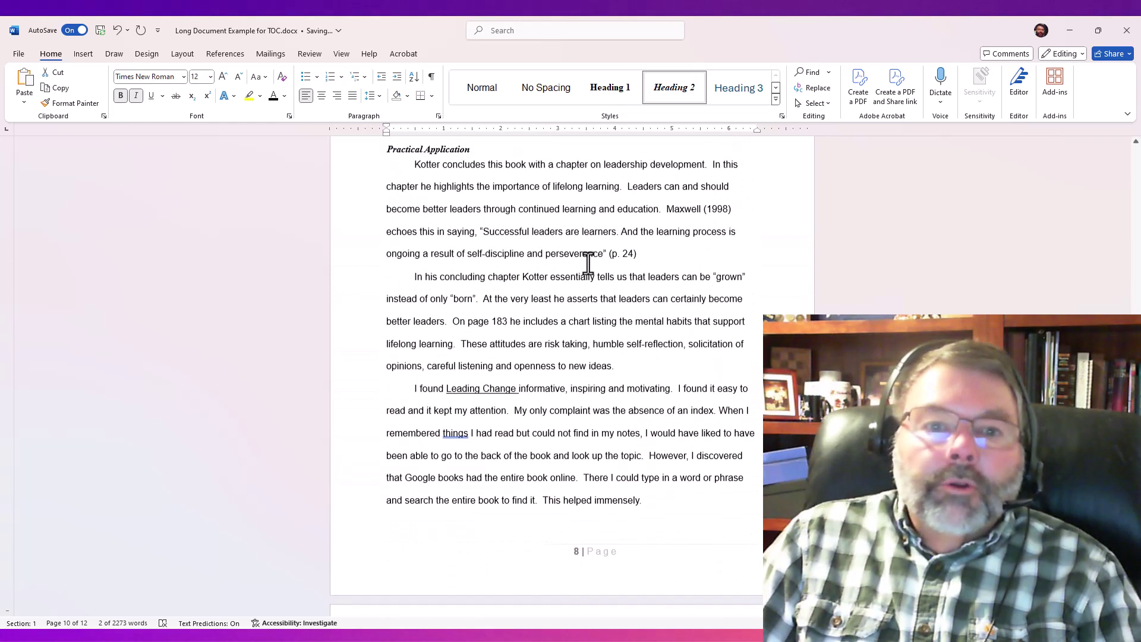
scroll(523, 226, "up", 1)
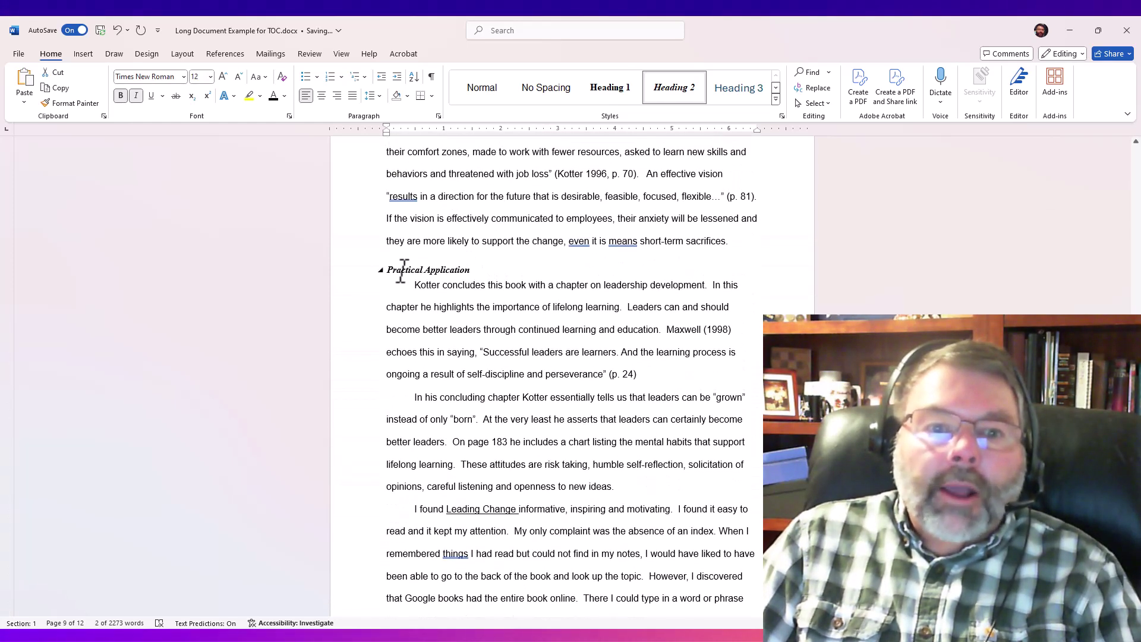
left_click(504, 287)
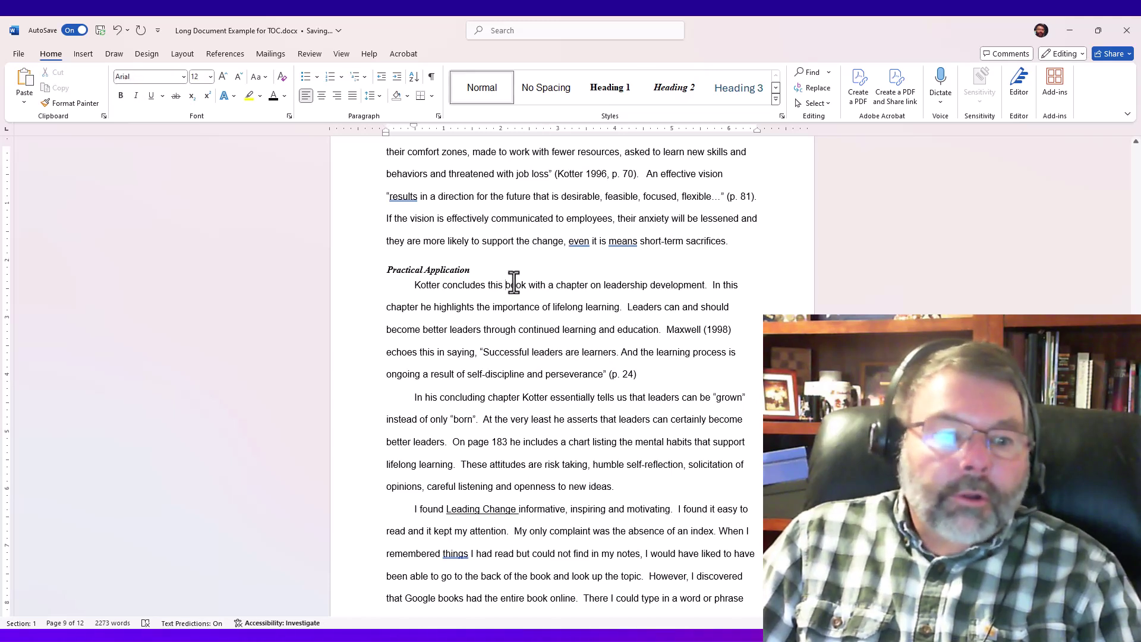
left_click(757, 245)
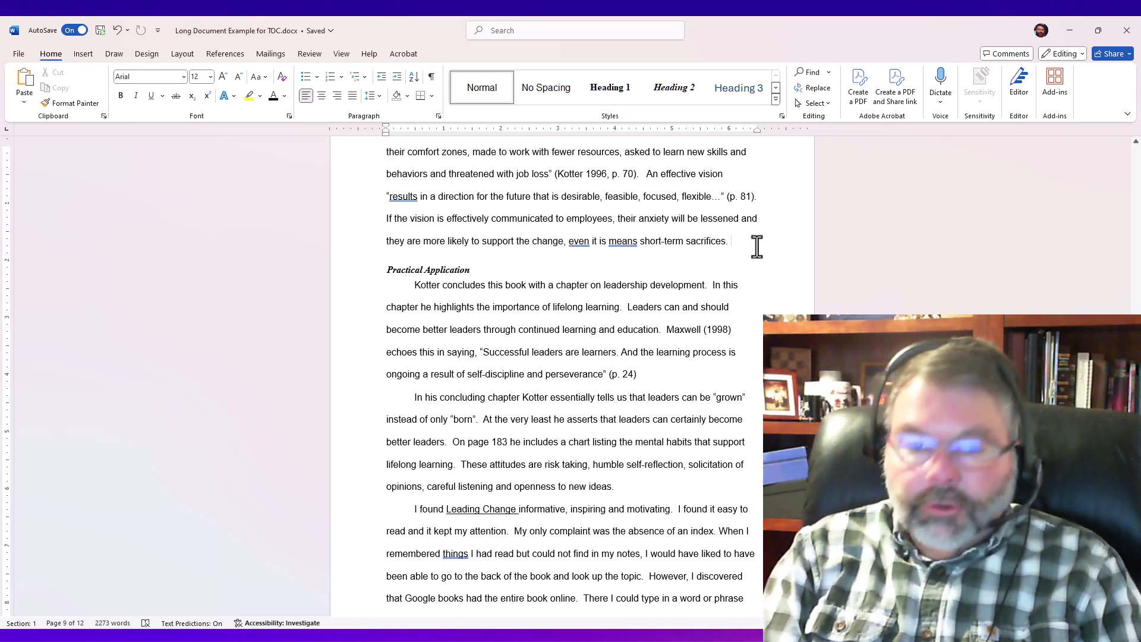
key("ctrl+Return")
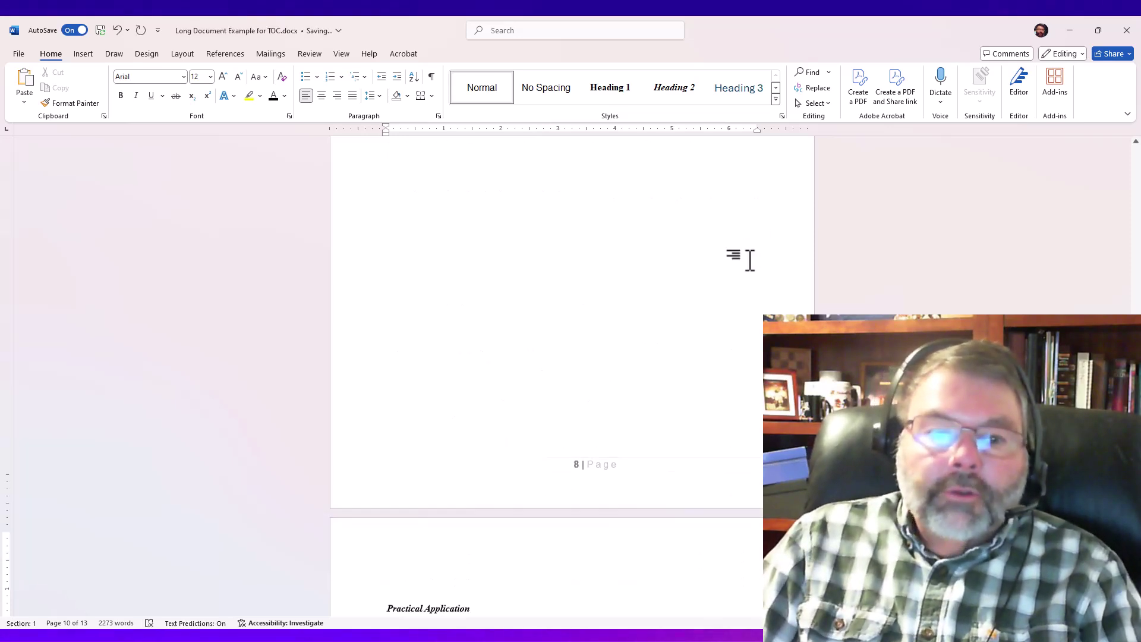
scroll(750, 260, "down", 10)
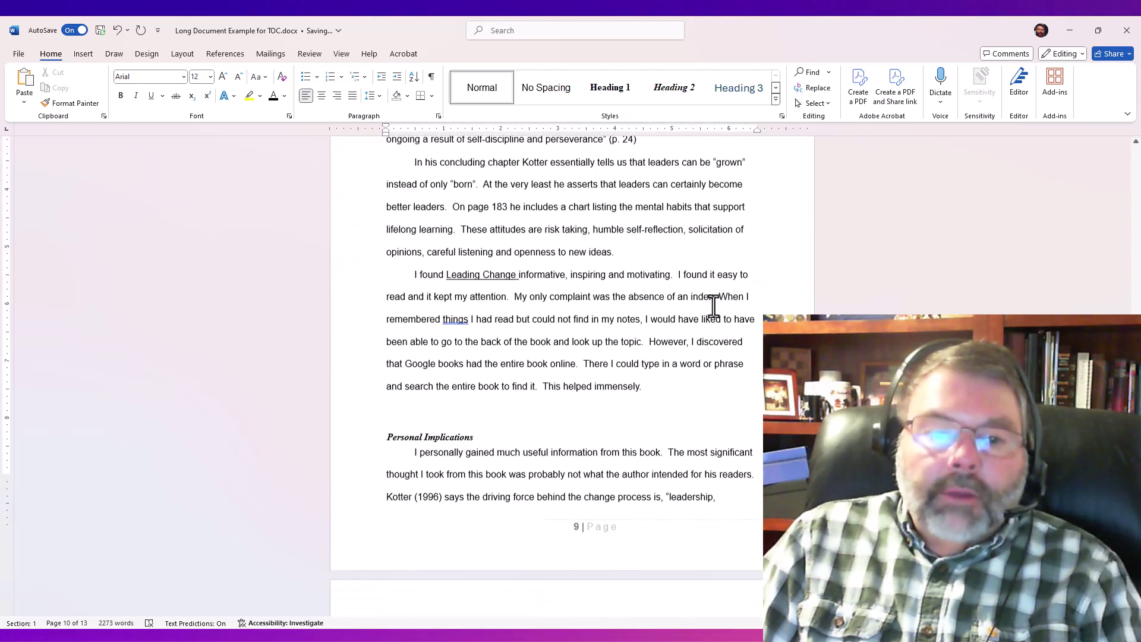
scroll(712, 304, "down", 2)
scroll(711, 301, "up", 1)
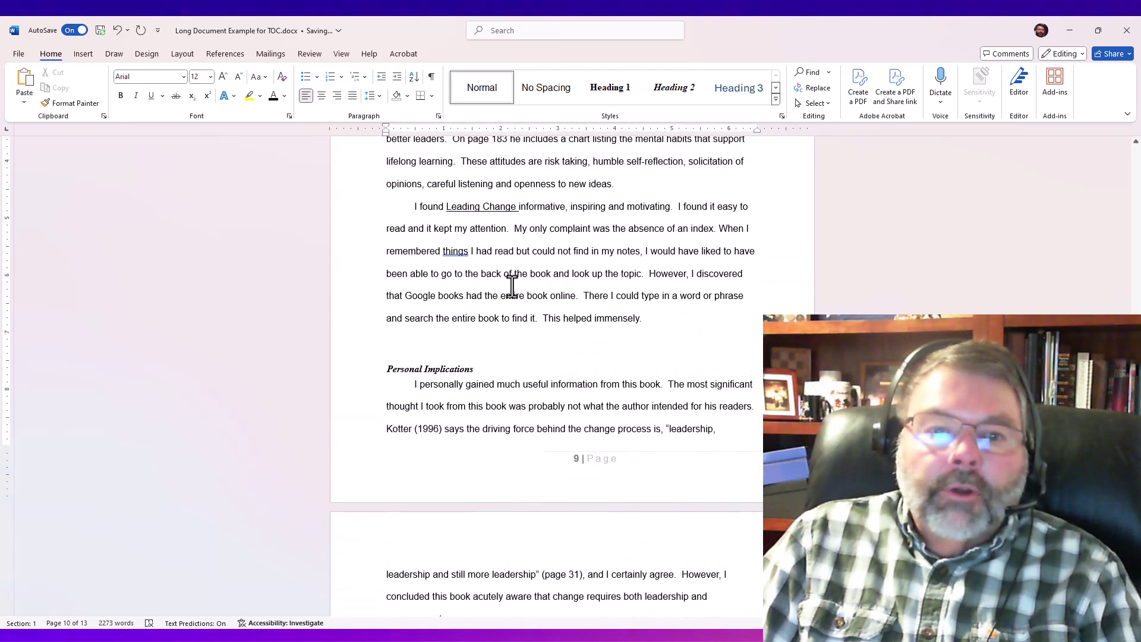
scroll(661, 315, "up", 2)
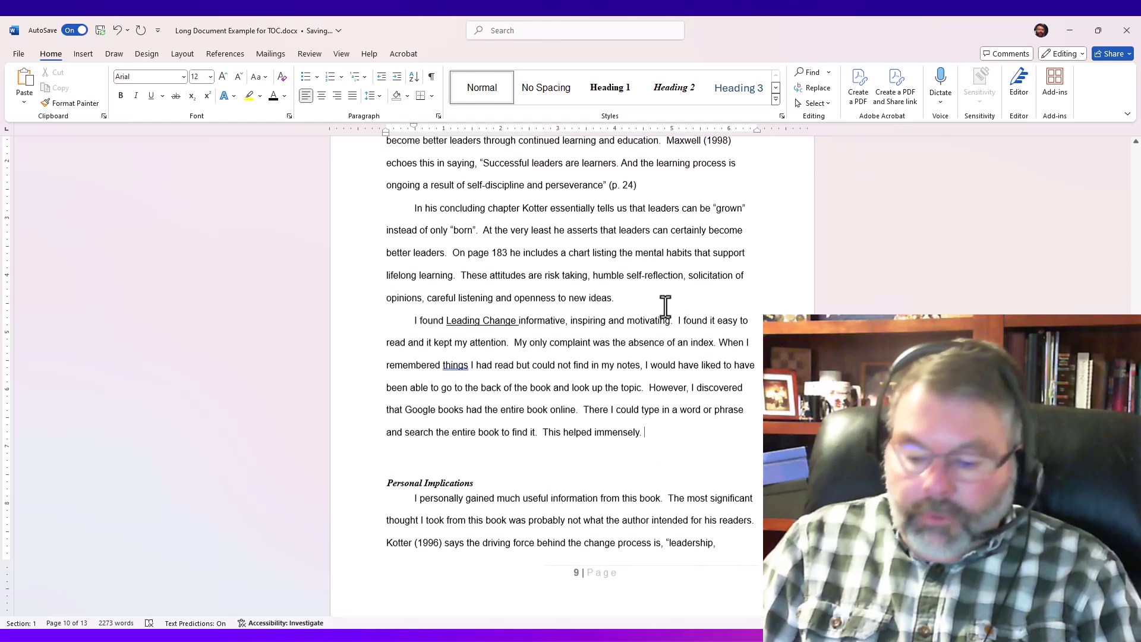
Update the entire table of contents after the cover page to reflect the changed heading levels and page numbers.
key("ctrl+Home")
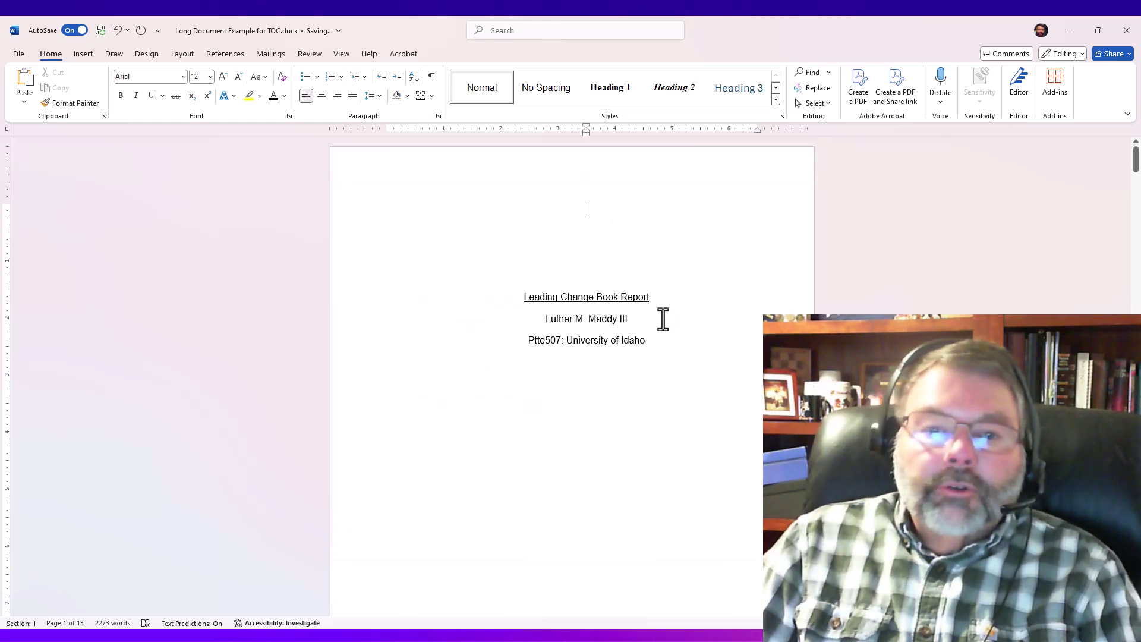
scroll(671, 333, "down", 4)
scroll(574, 280, "down", 4)
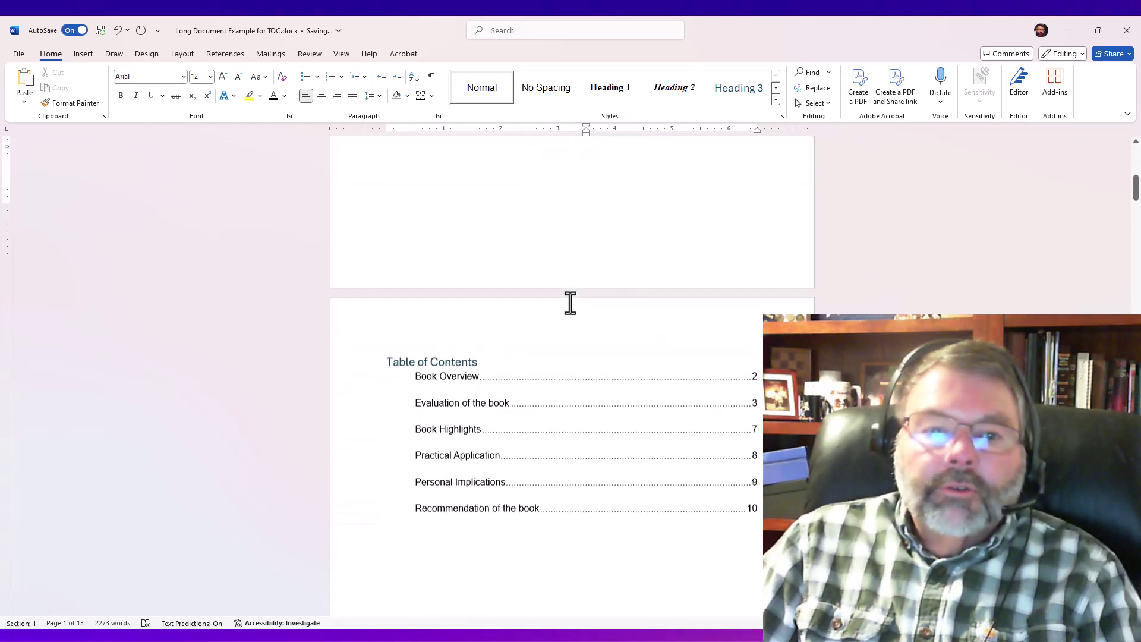
right_click(488, 392)
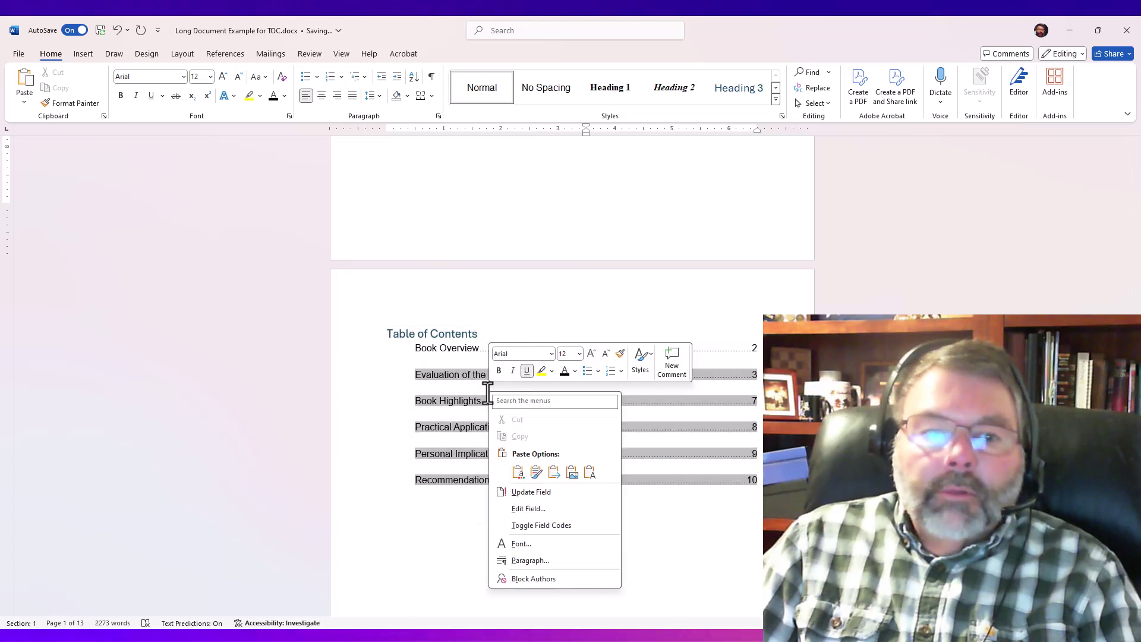
left_click(523, 493)
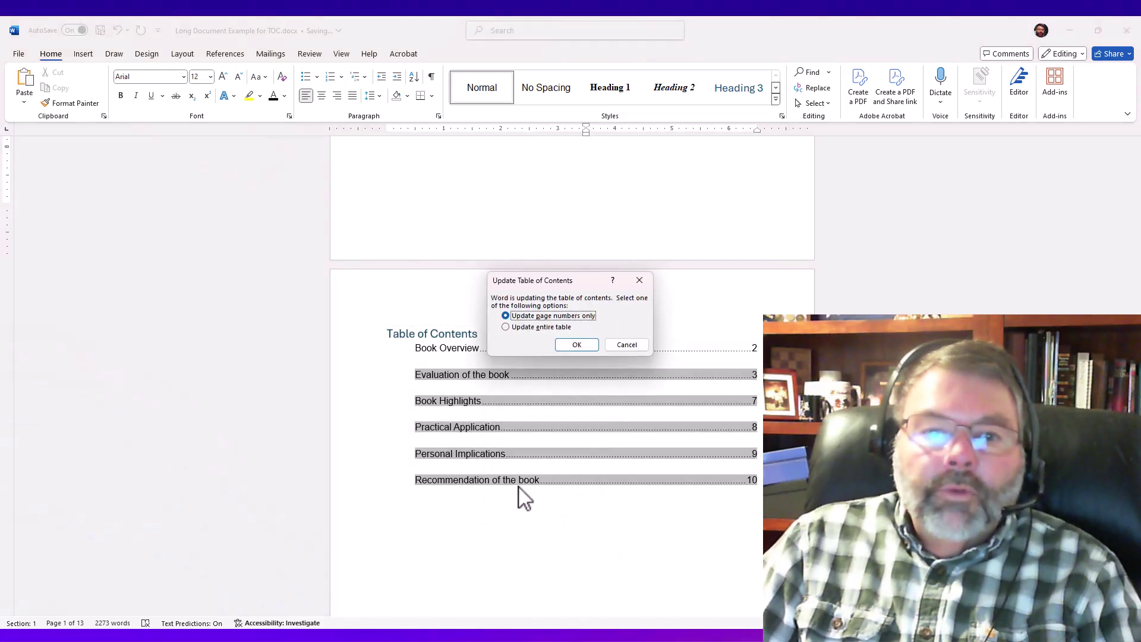
left_click(507, 327)
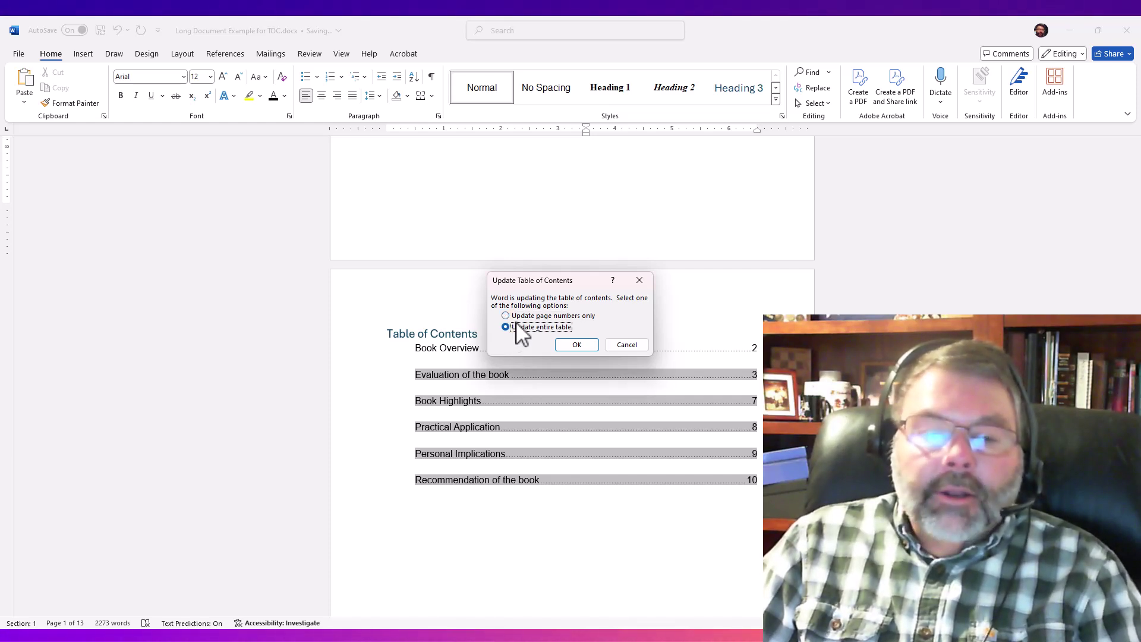
left_click(572, 345)
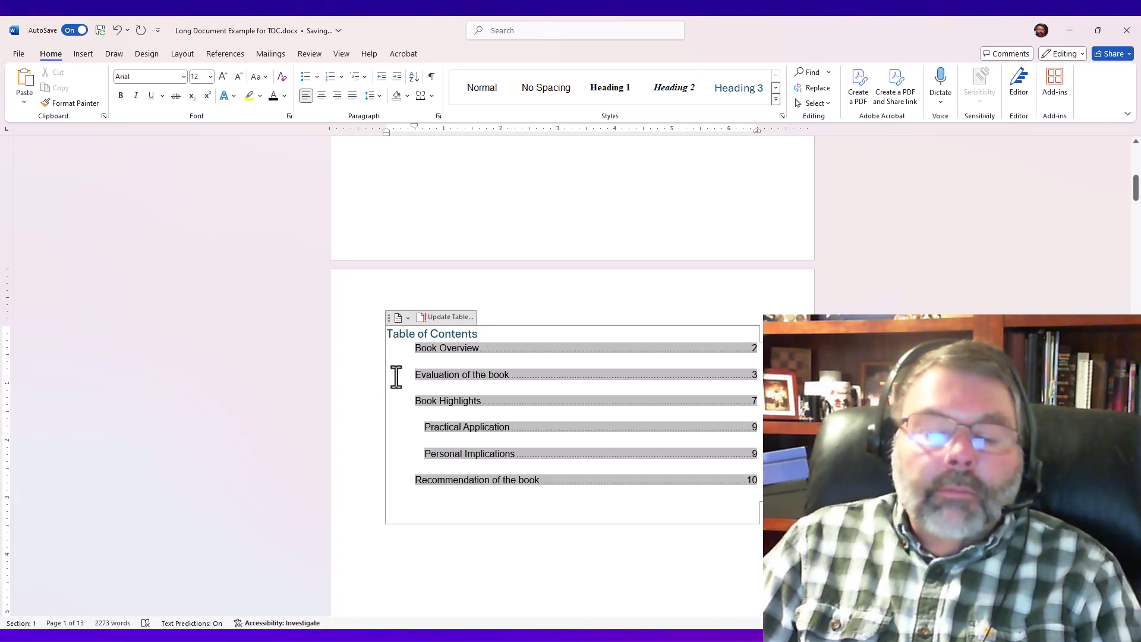
left_click(380, 95)
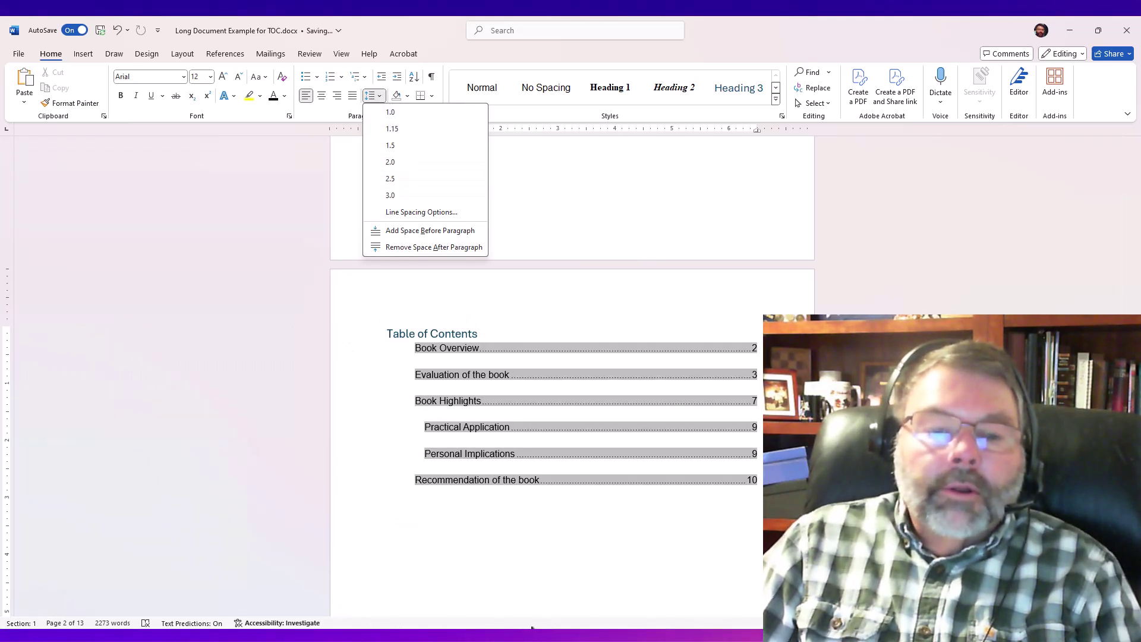
left_click(616, 586)
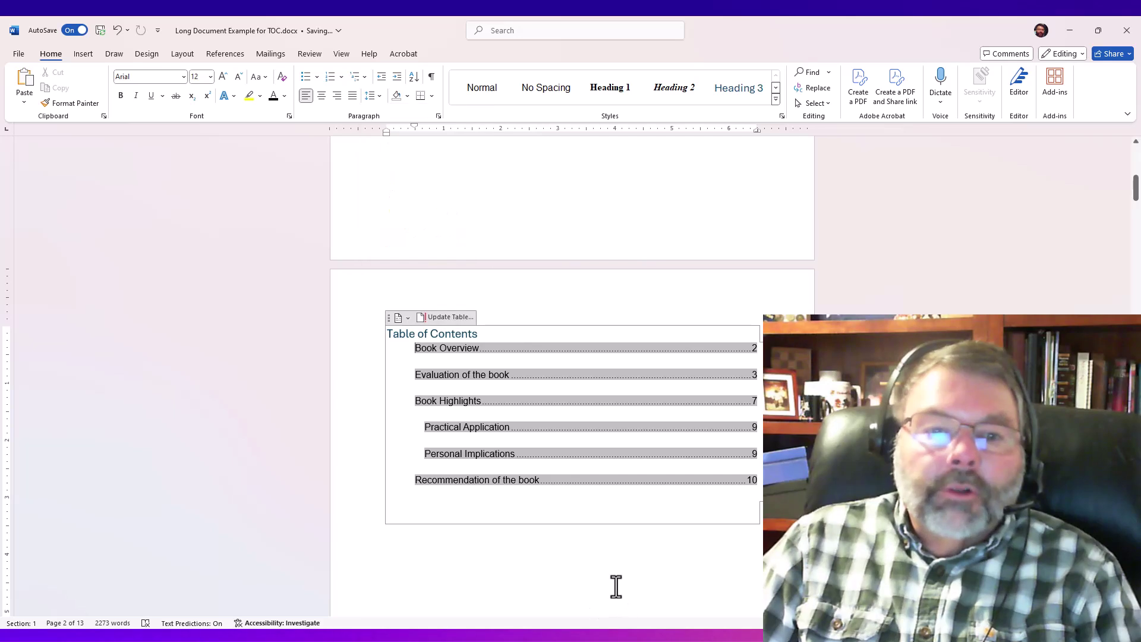
left_click(429, 565)
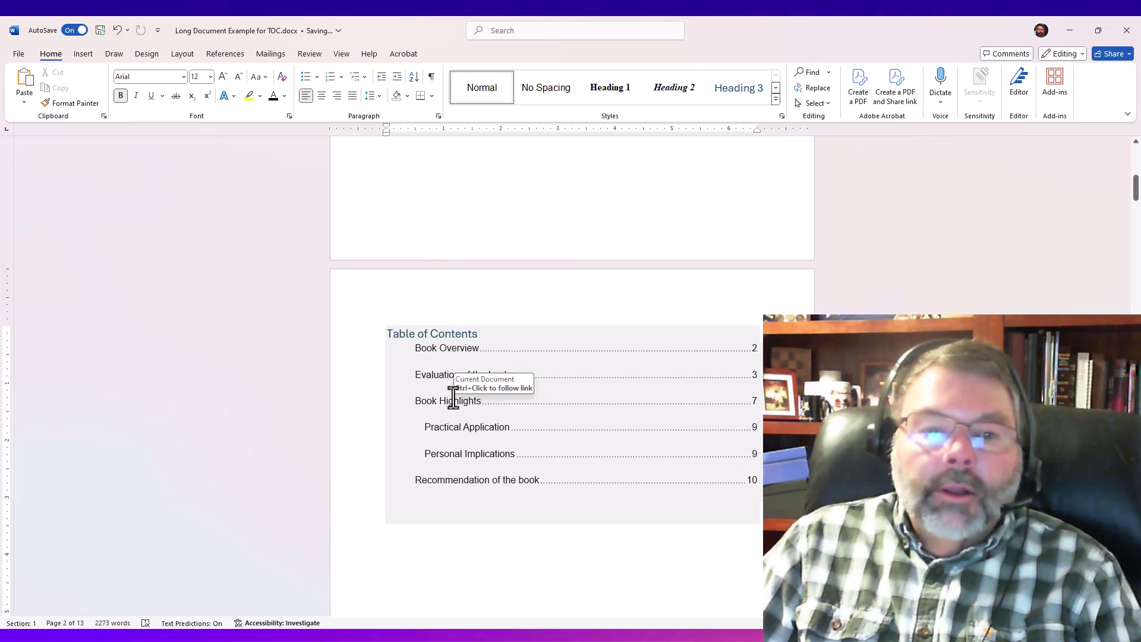
right_click(451, 404)
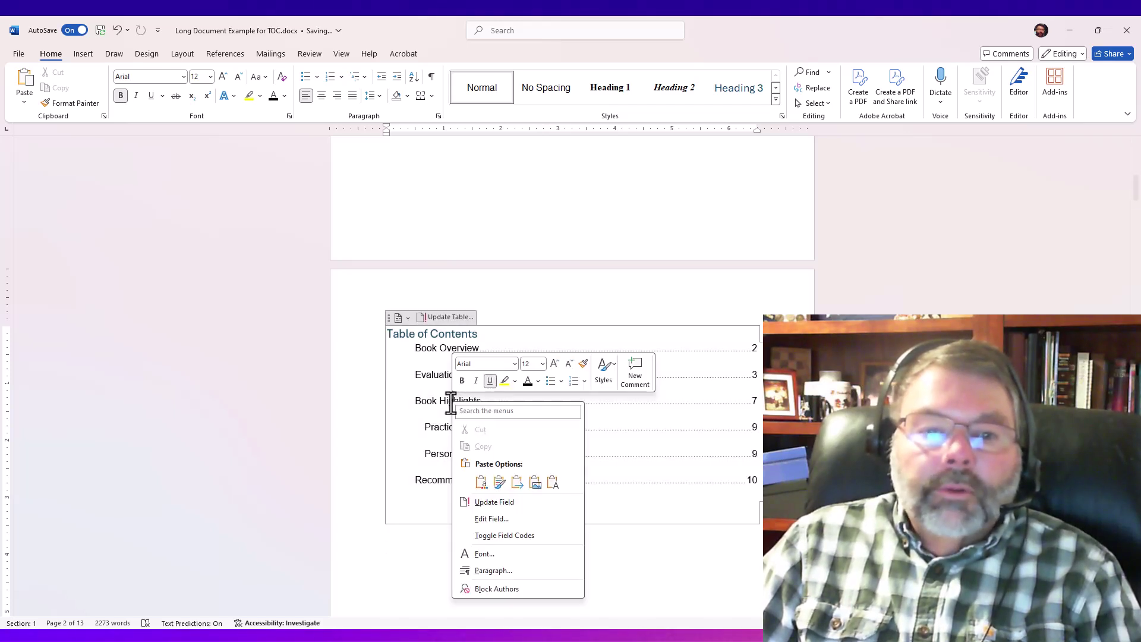
left_click(544, 177)
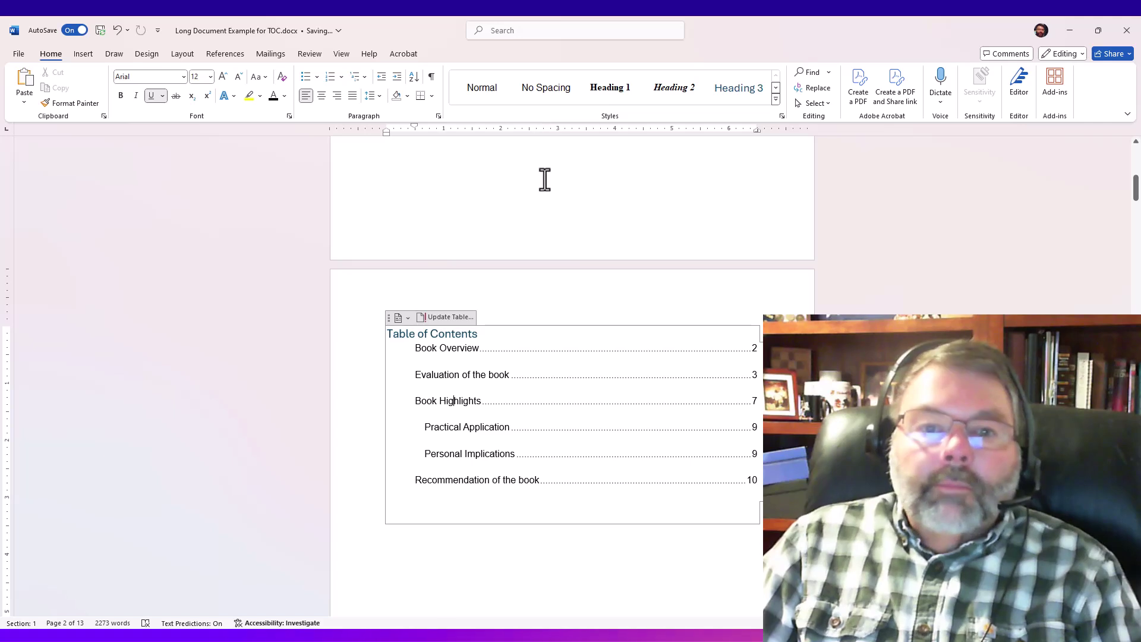
Review the cover page, the table of contents and its page-number footer, and the start of the Book Overview section.
scroll(543, 181, "up", 8)
scroll(541, 189, "up", 2)
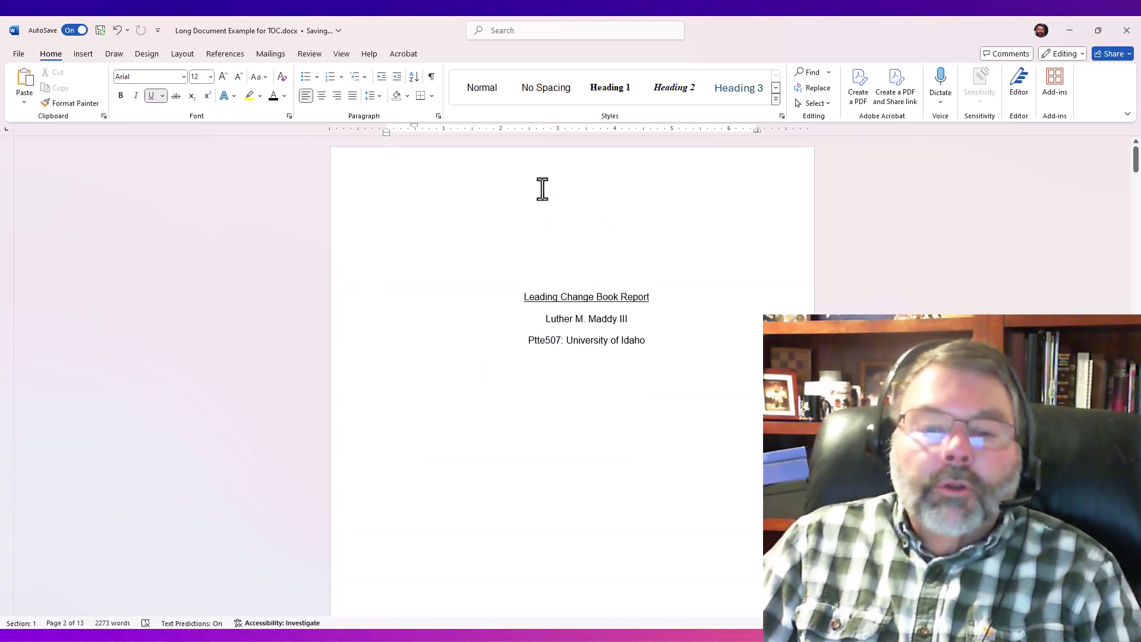
scroll(544, 202, "down", 6)
scroll(546, 224, "down", 5)
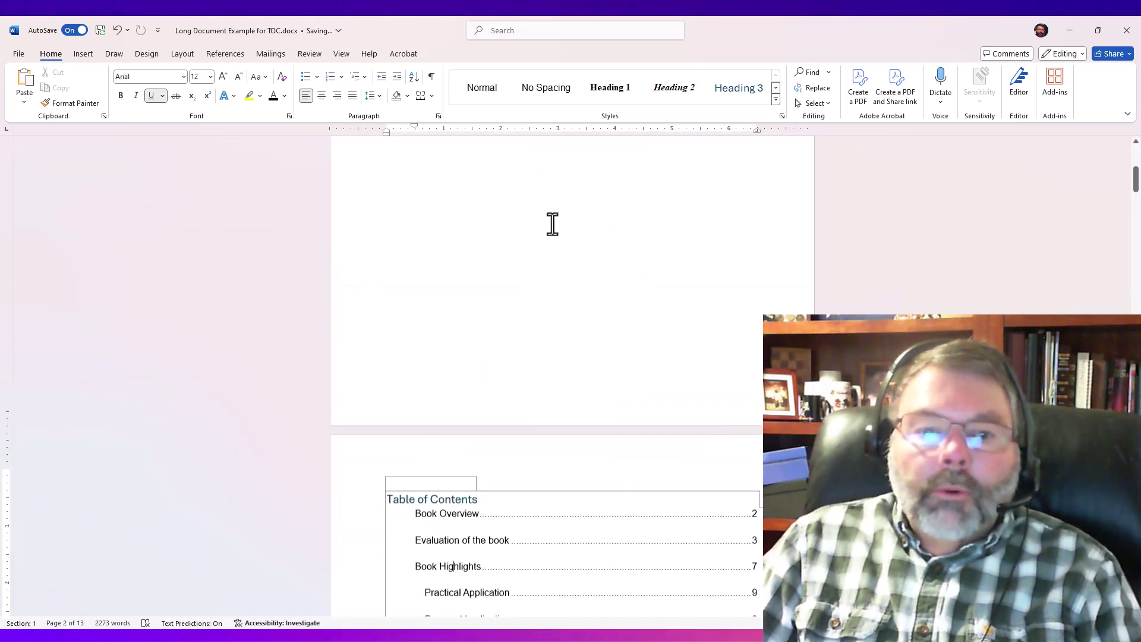
scroll(574, 186, "up", 1)
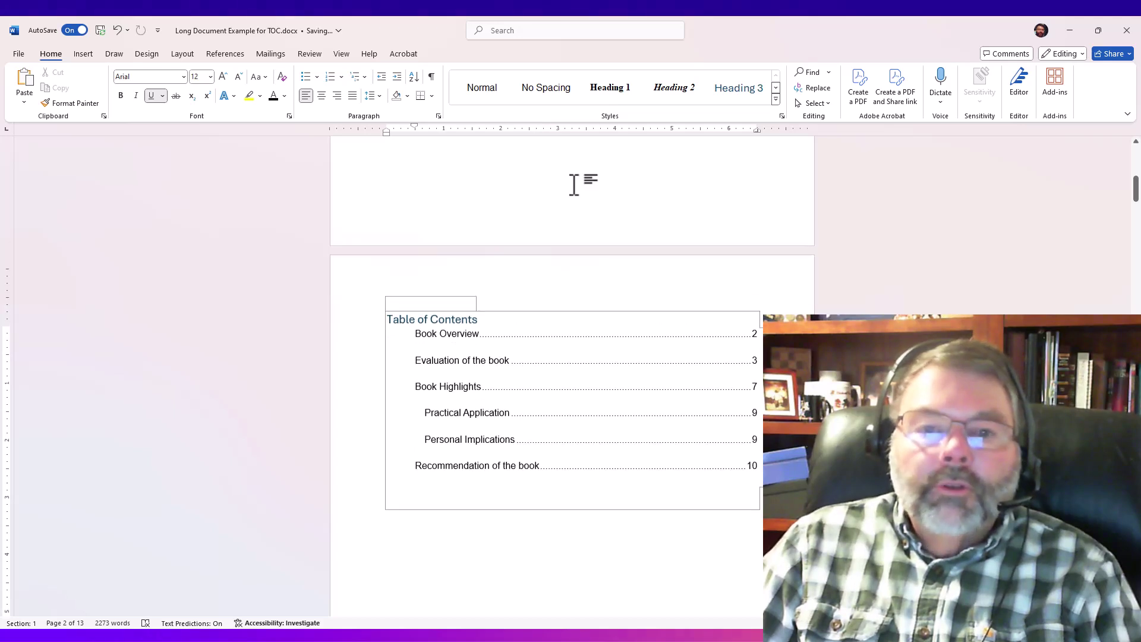
scroll(613, 176, "down", 4)
scroll(642, 167, "down", 12)
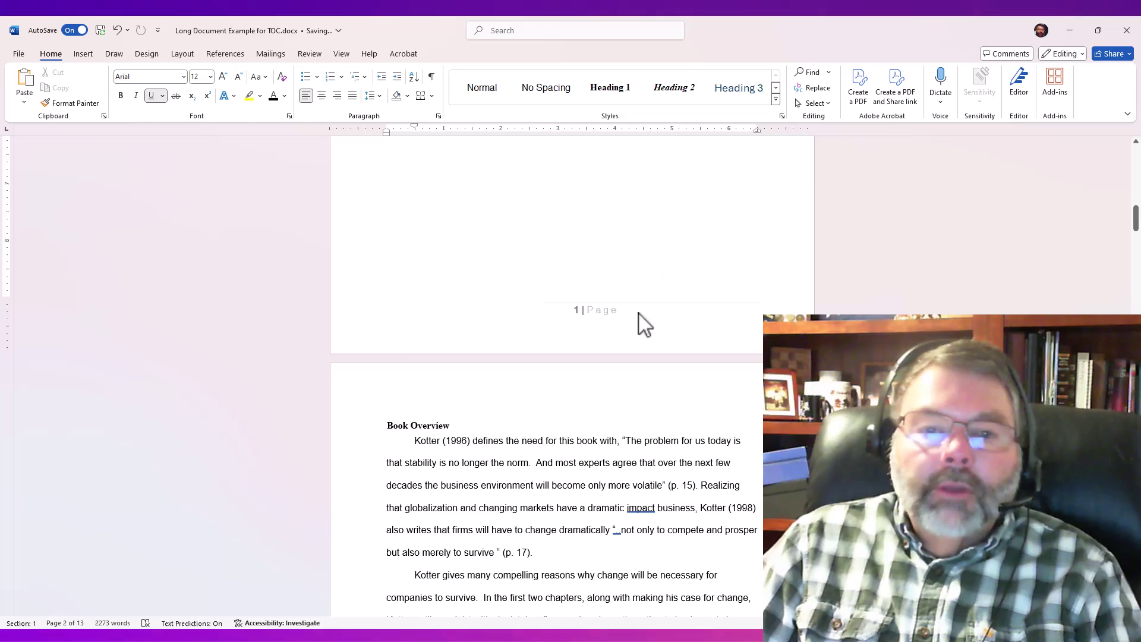
scroll(691, 268, "up", 3)
scroll(696, 267, "up", 3)
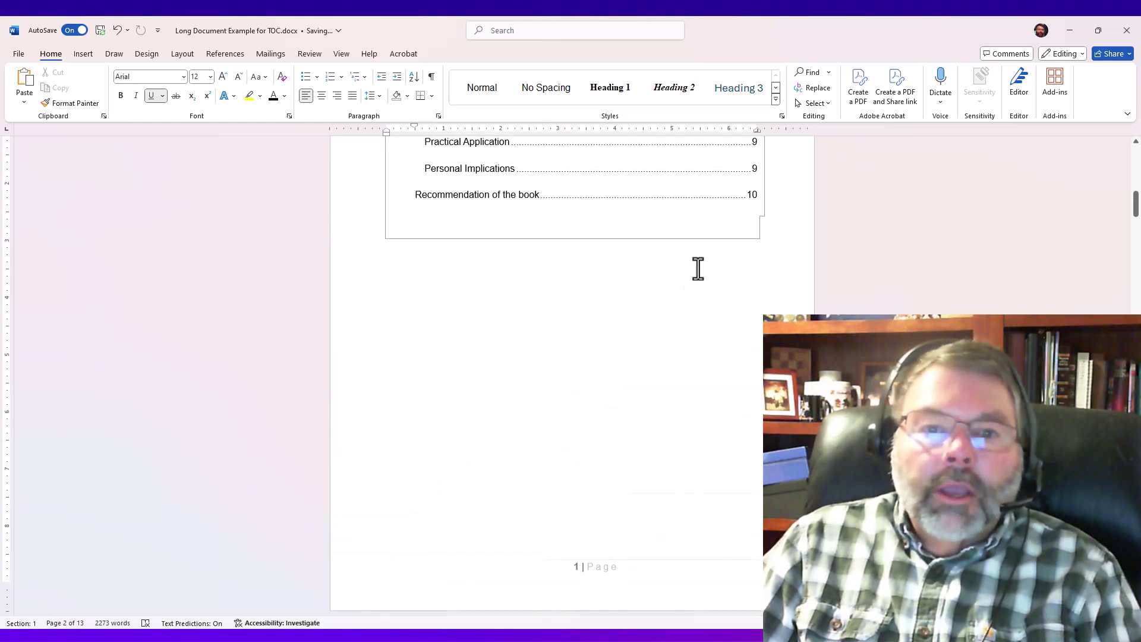
scroll(706, 255, "down", 4)
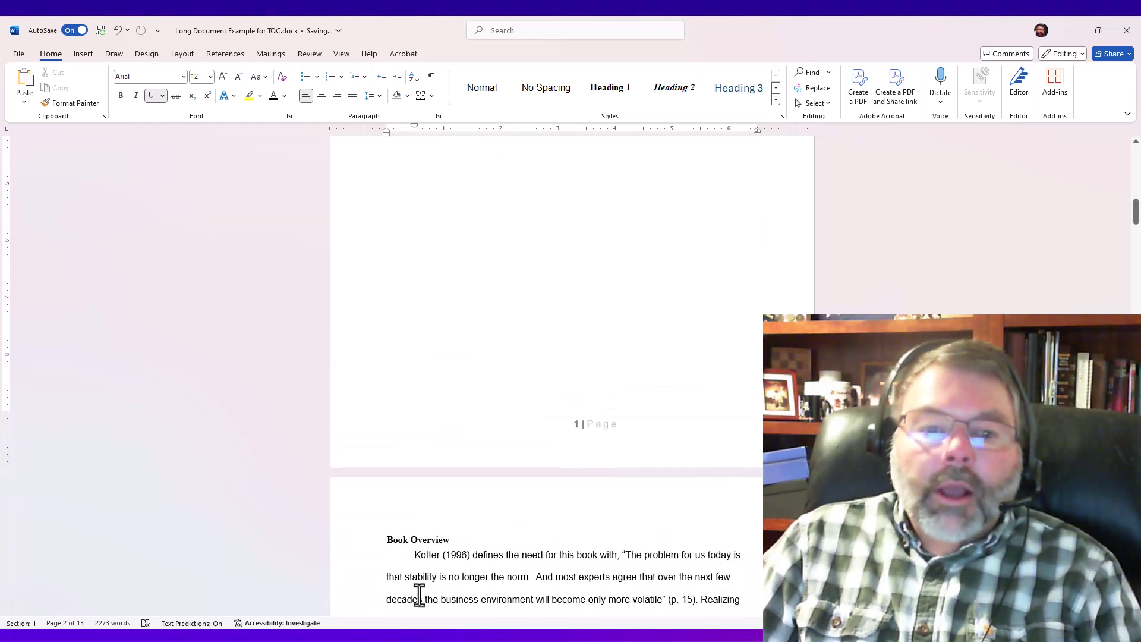
left_click(529, 577)
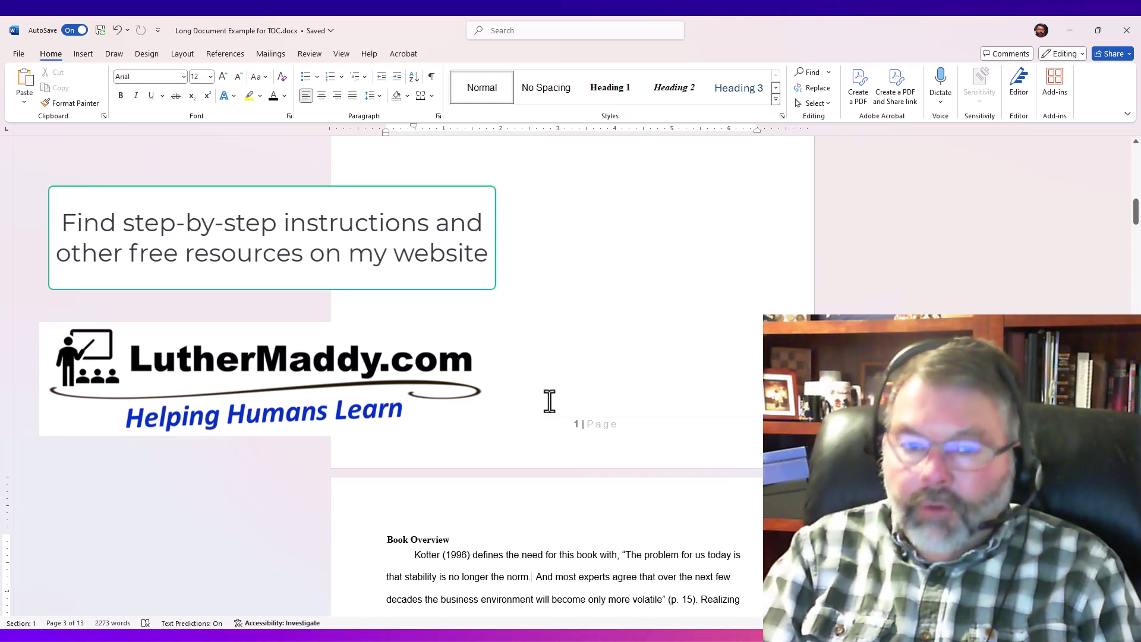
key("ctrl+Home")
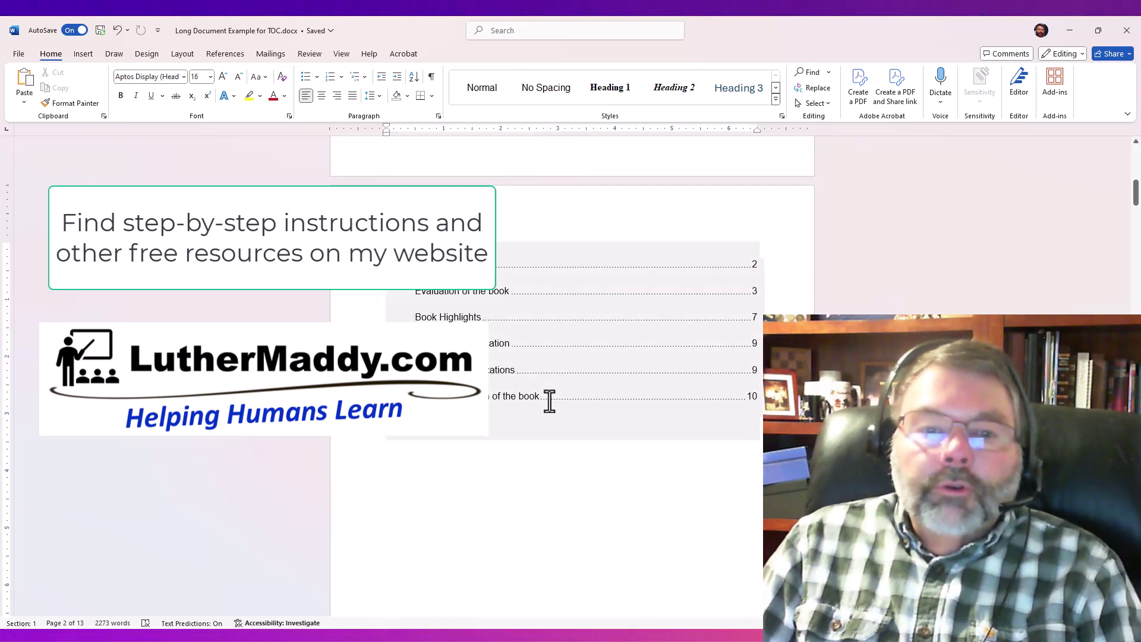